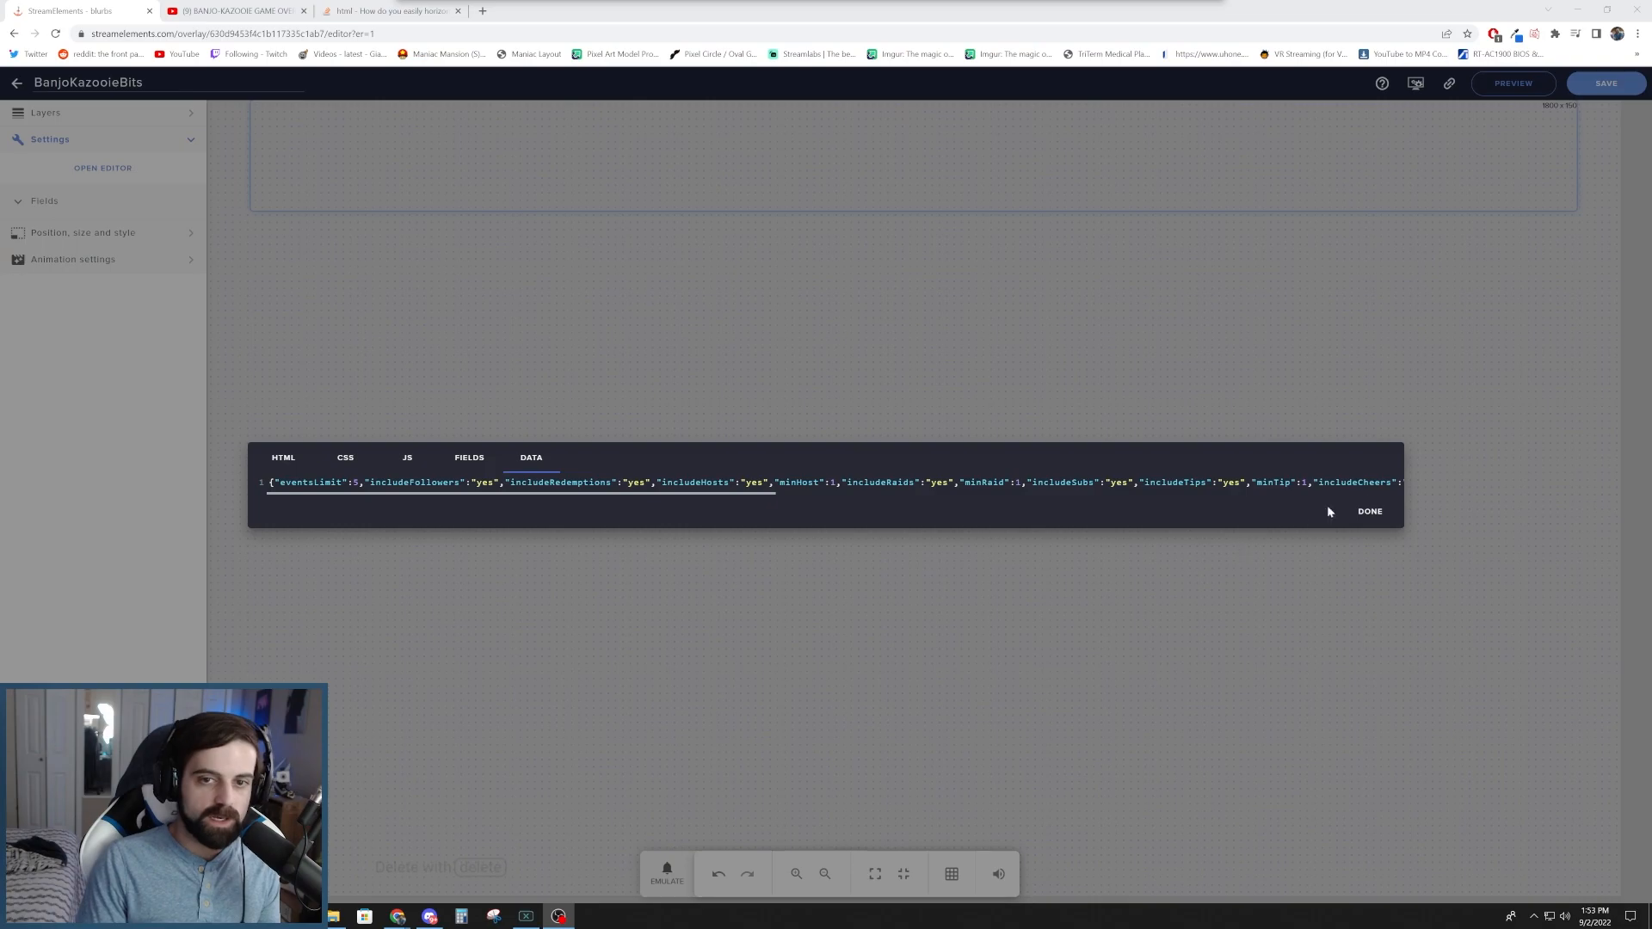
- Close the widget's code editor and emulate several 1k cheer events to test the BanjoKazooieBits alert
{"action": "left_click", "coordinate": [1361, 519]}
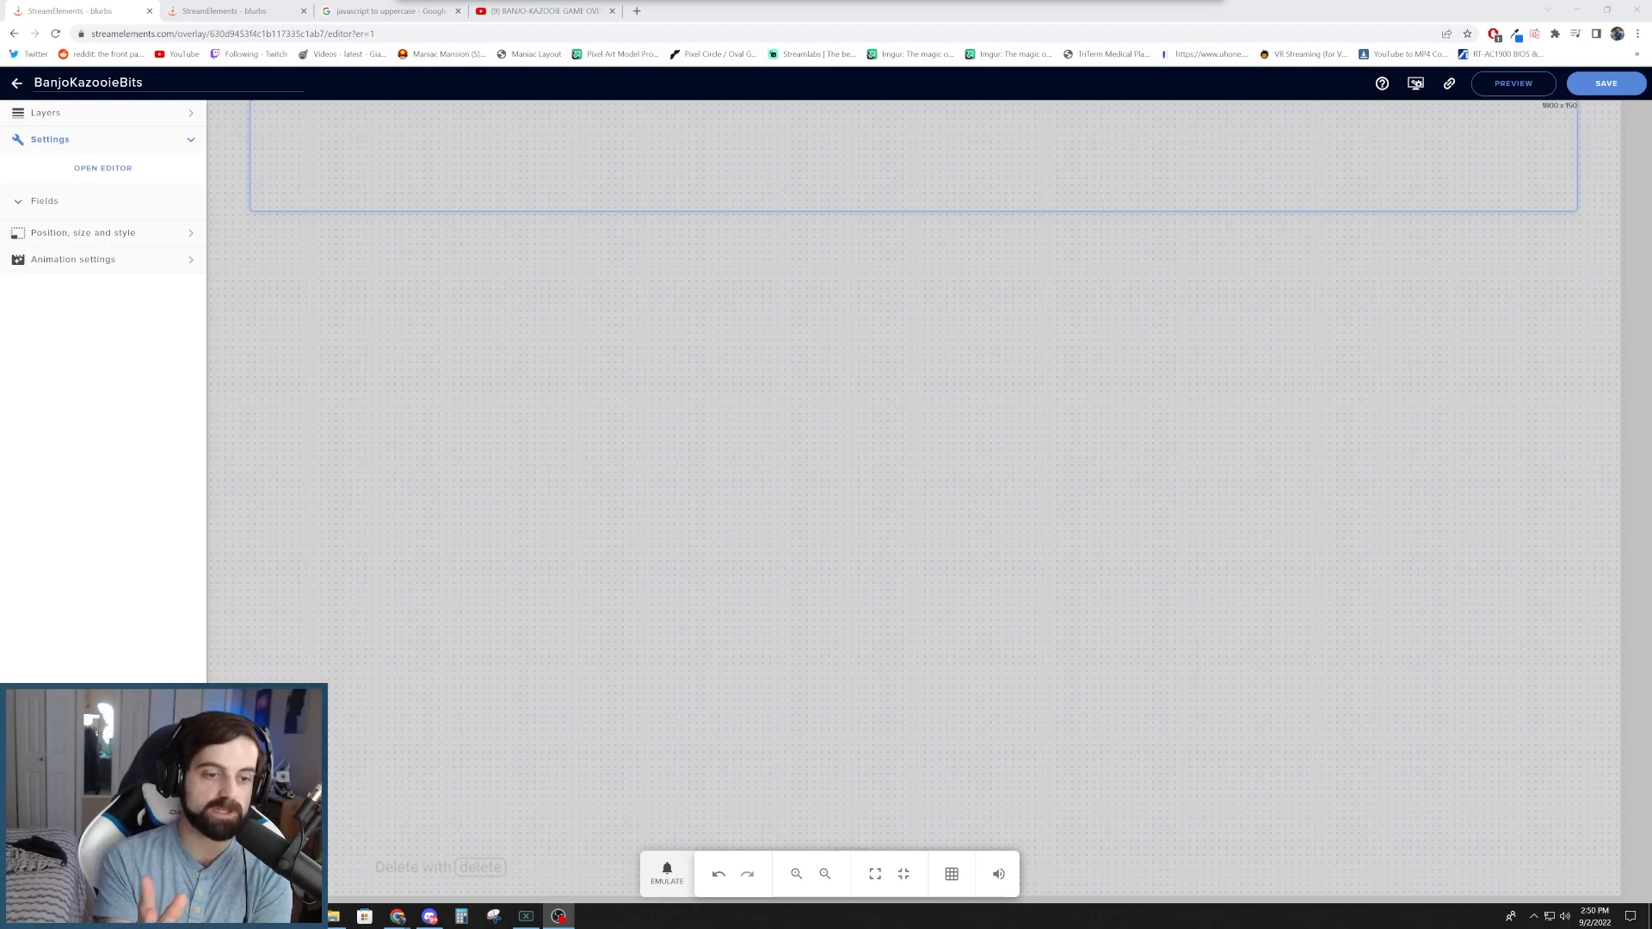
{"action": "left_click", "coordinate": [667, 871]}
{"action": "mouse_move", "coordinate": [714, 703]}
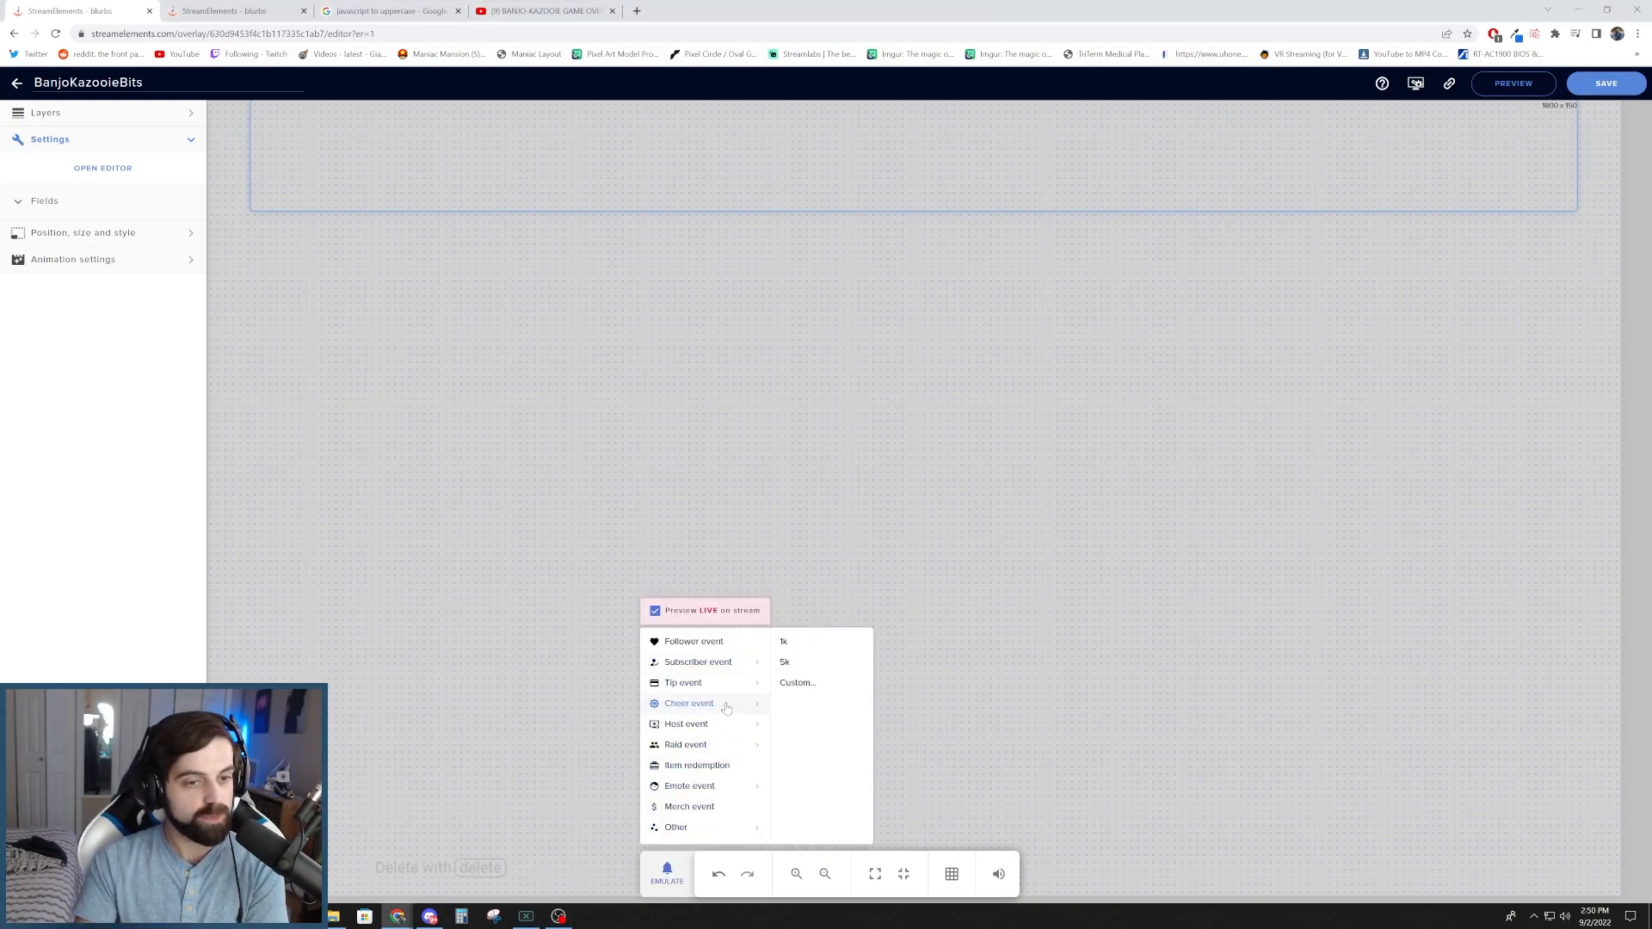
{"action": "left_click", "coordinate": [784, 645]}
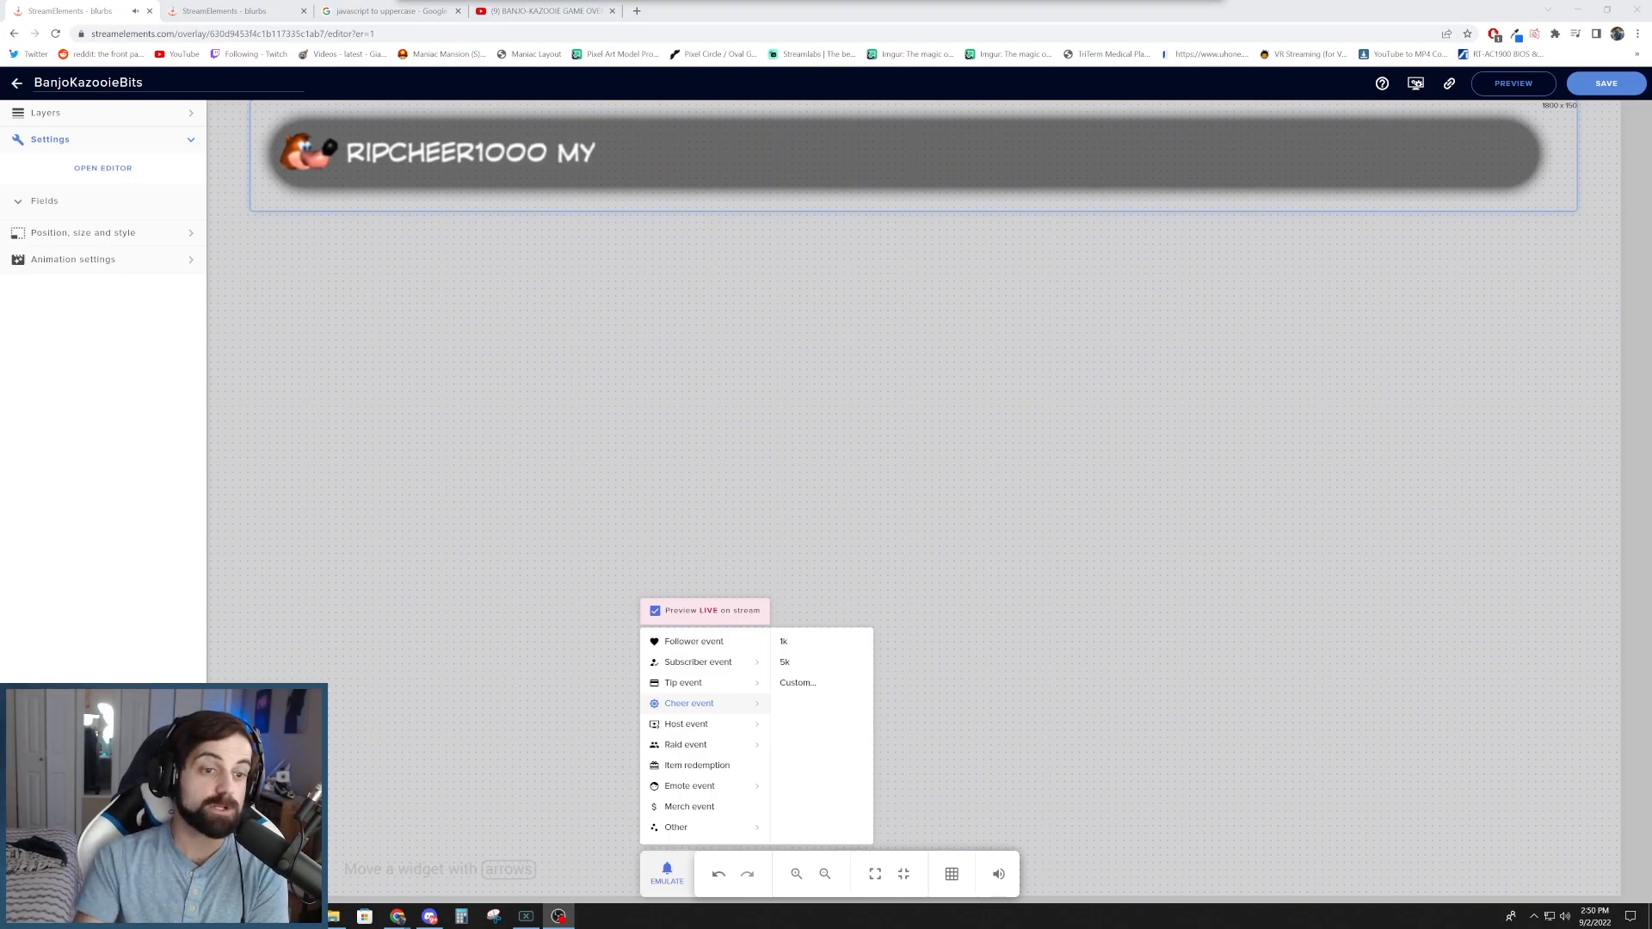
{"action": "left_click", "coordinate": [793, 648]}
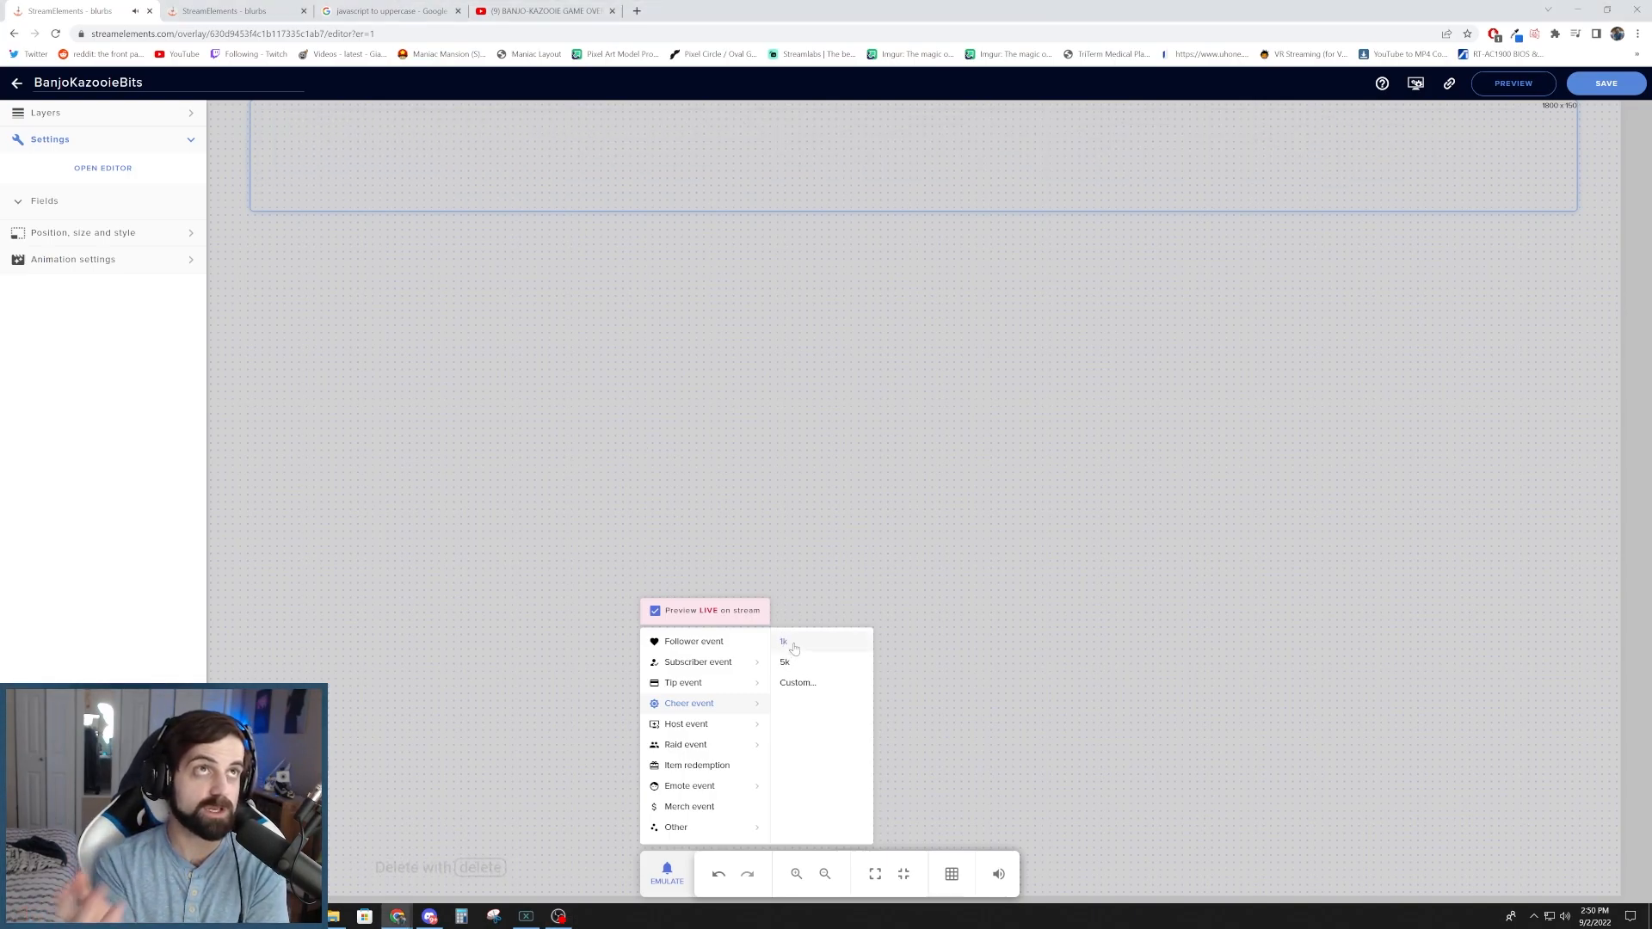
{"action": "left_click", "coordinate": [794, 648]}
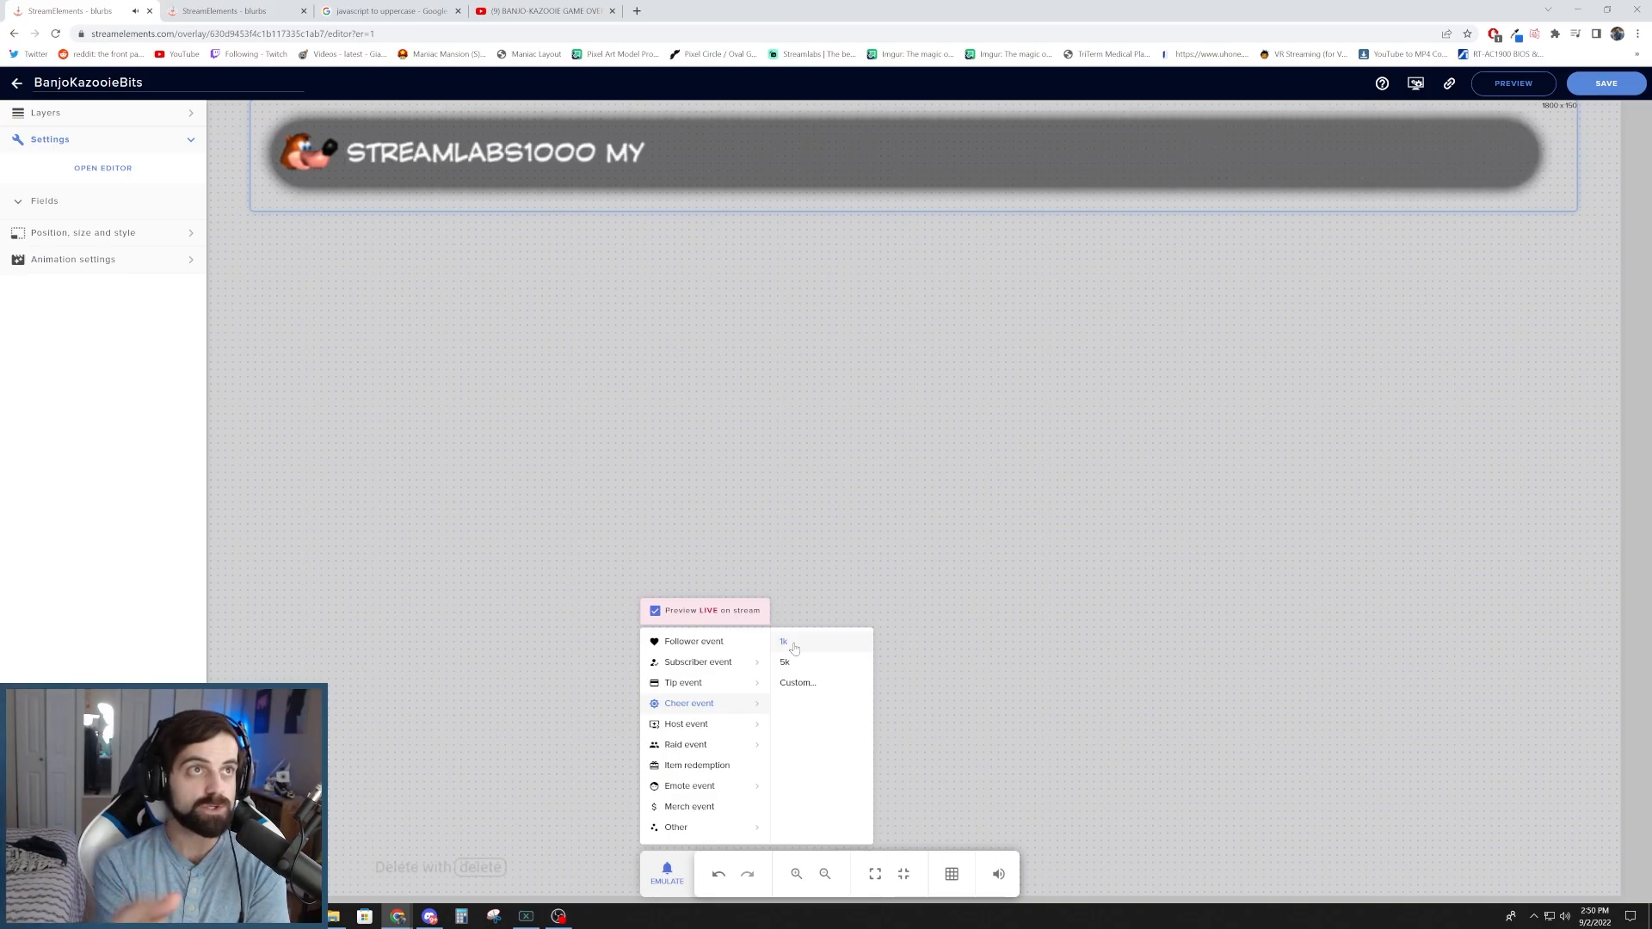
{"action": "left_click", "coordinate": [793, 648]}
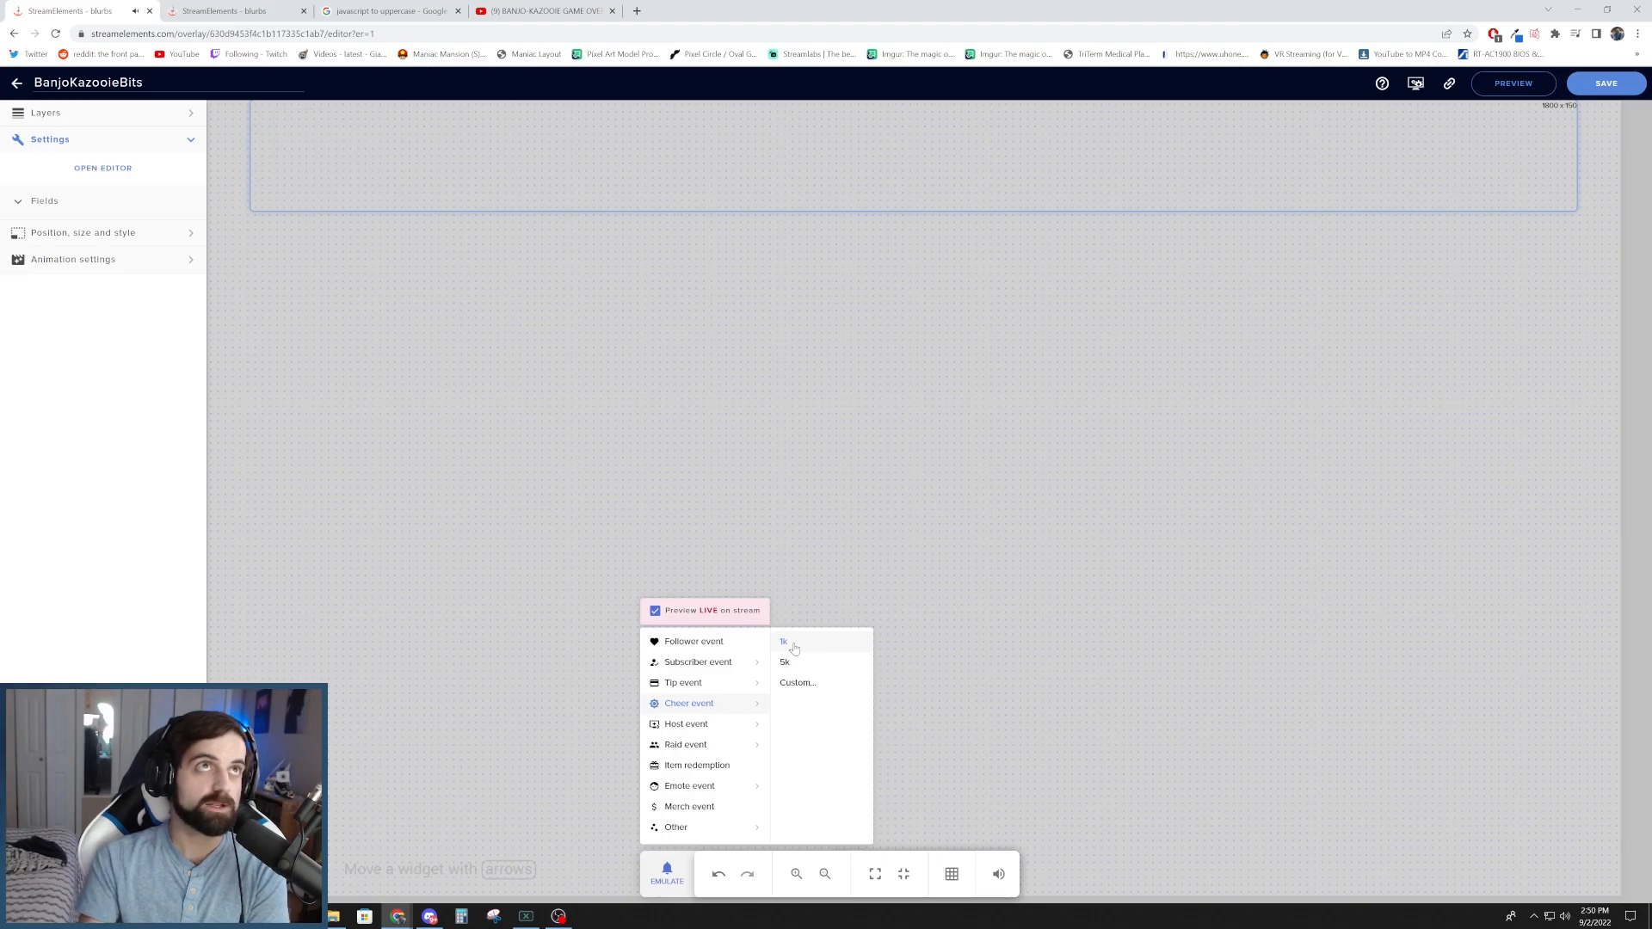
{"action": "left_click", "coordinate": [793, 648]}
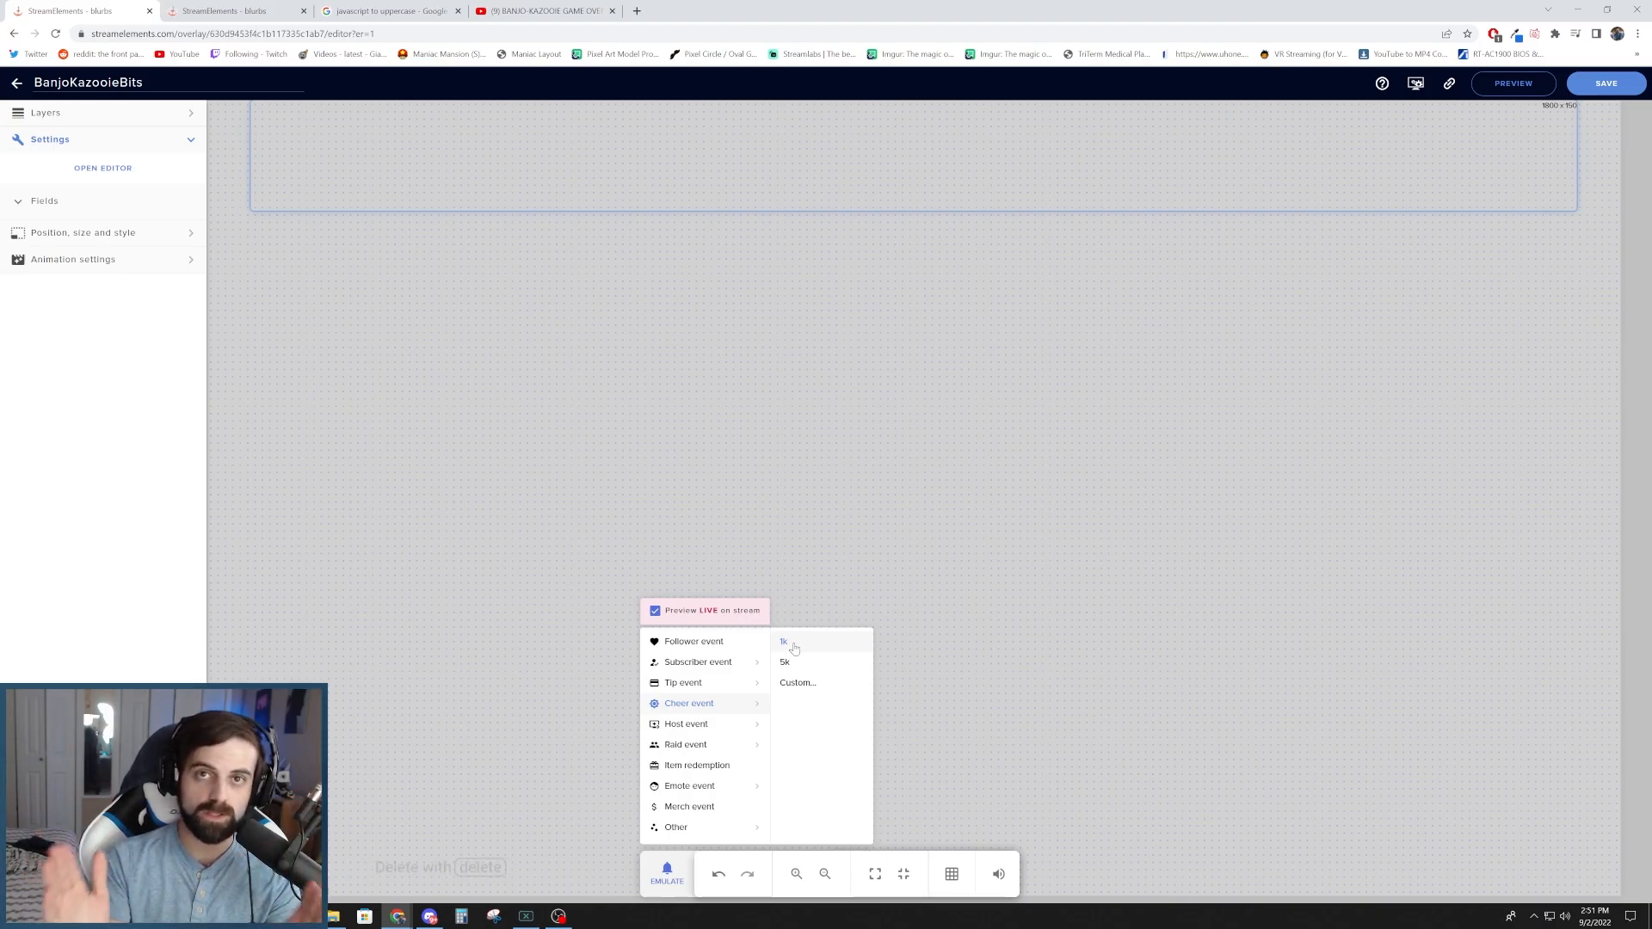
{"action": "left_click", "coordinate": [784, 642]}
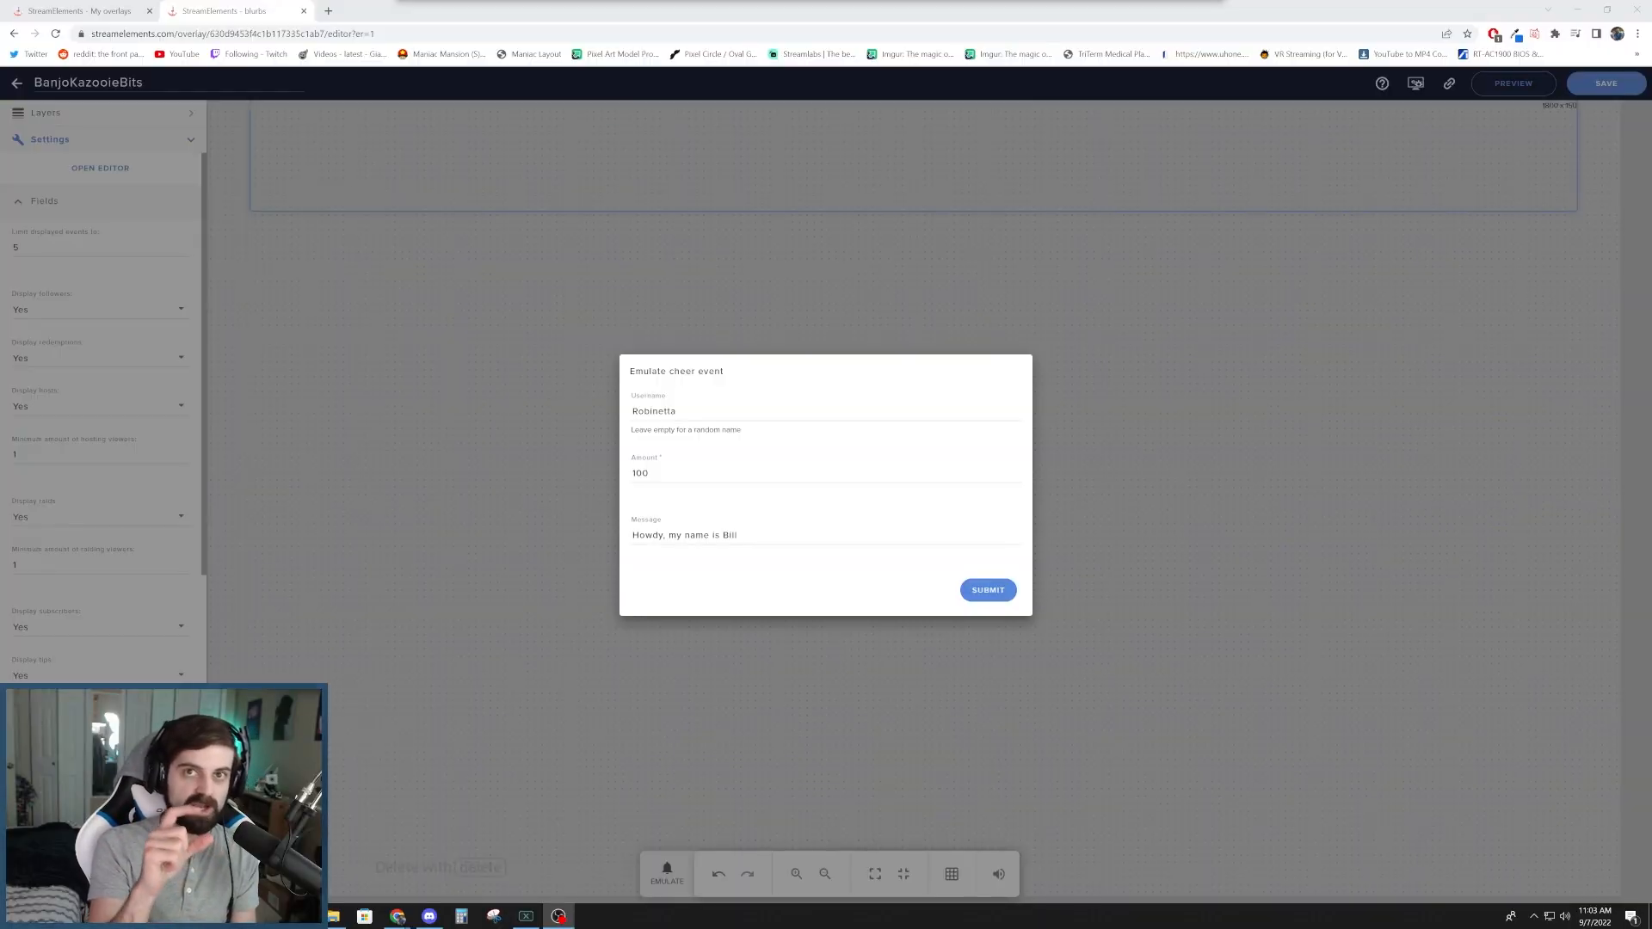
- Submit the prepared cheer event and emulate another custom cheer of 100 bits, with its greeting message repeated several times
{"action": "left_click", "coordinate": [977, 590]}
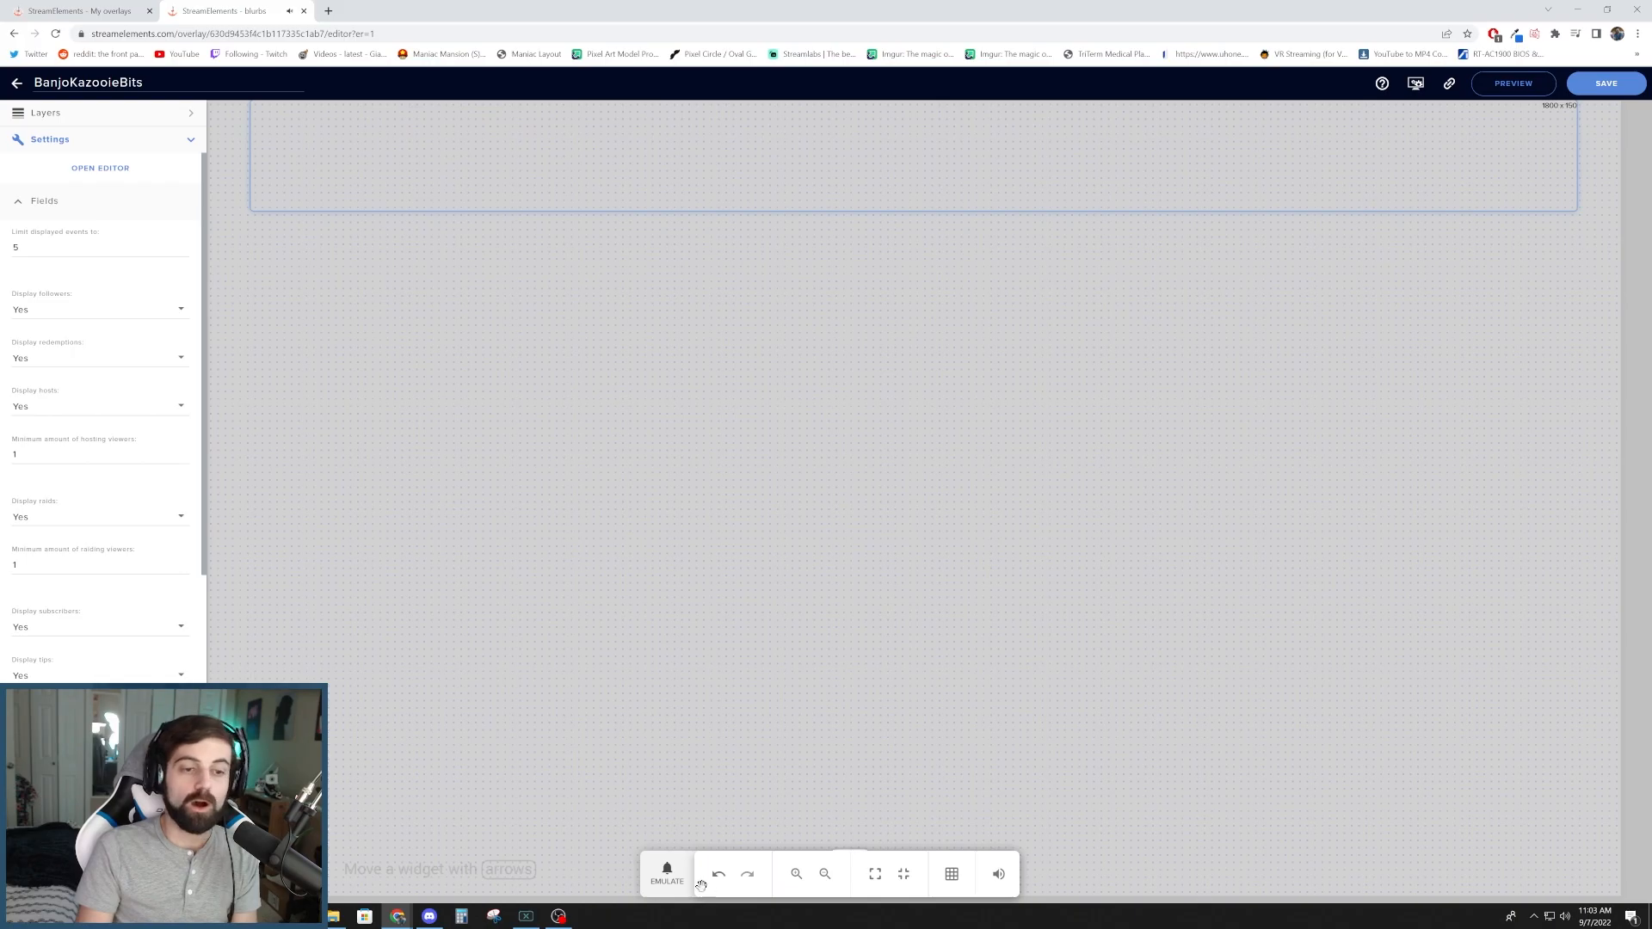
{"action": "left_click", "coordinate": [667, 871]}
{"action": "mouse_move", "coordinate": [676, 709]}
{"action": "left_click", "coordinate": [798, 682]}
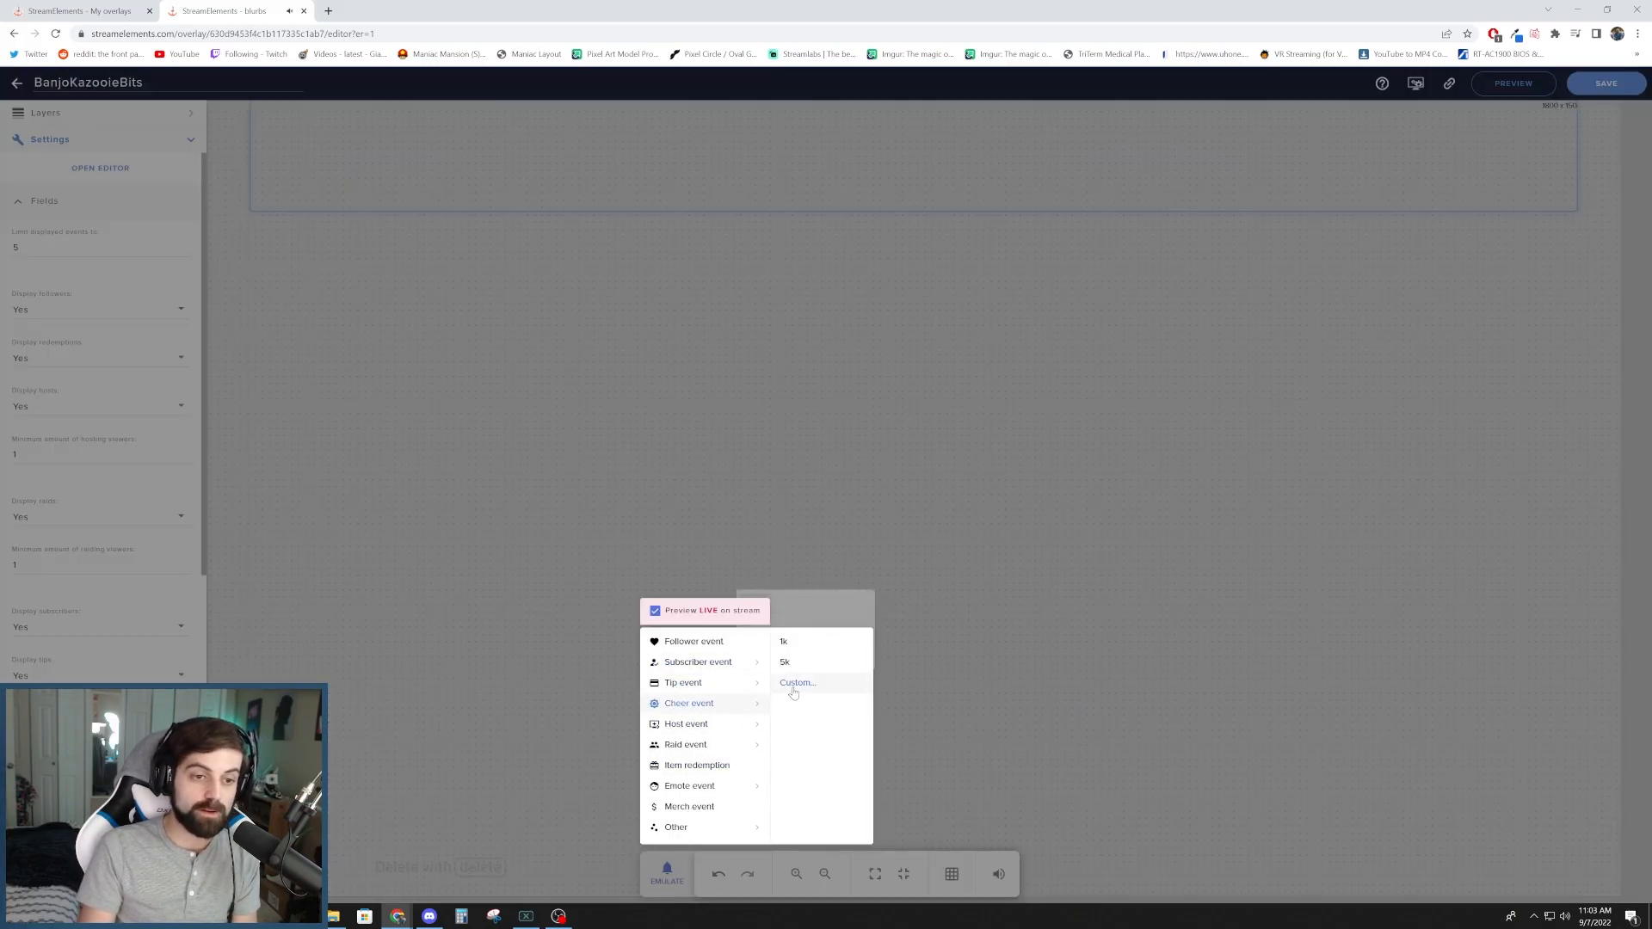
{"action": "left_click", "coordinate": [784, 535]}
{"action": "key", "text": "ctrl+a"}
{"action": "key", "text": "ctrl+c"}
{"action": "key", "text": "ctrl+v"}
{"action": "key", "text": "ctrl+v"}
{"action": "key", "text": "ctrl+v"}
{"action": "key", "text": "ctrl+v"}
{"action": "key", "text": "ctrl+v"}
{"action": "key", "text": "ctrl+v"}
{"action": "key", "text": "ctrl+v"}
{"action": "key", "text": "ctrl+v"}
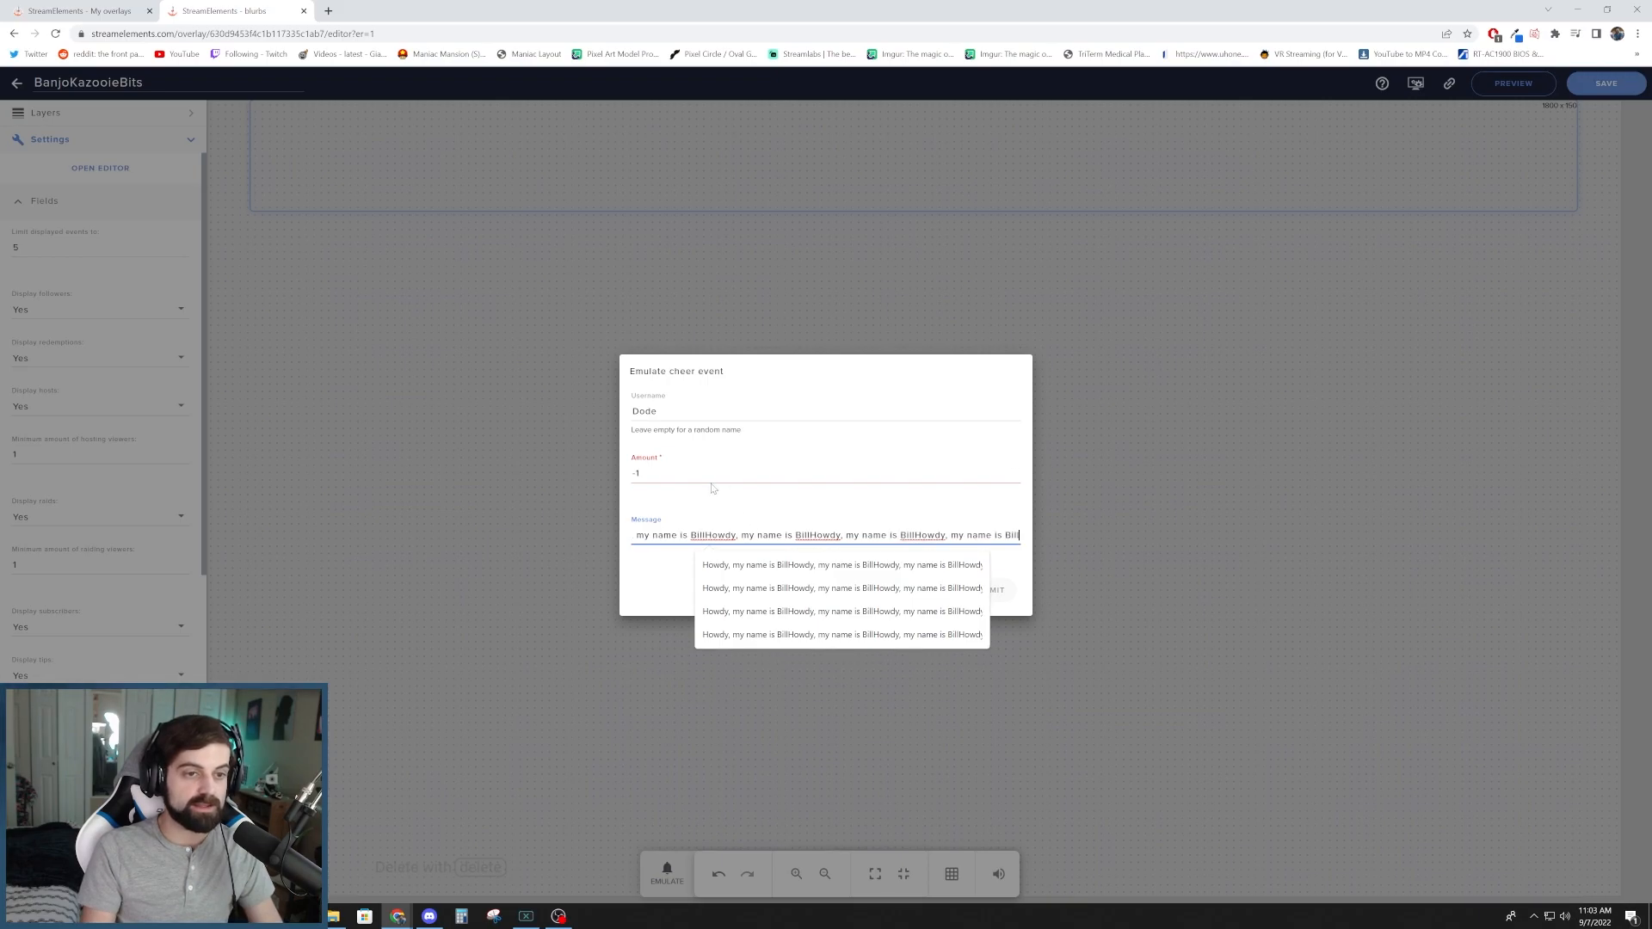
{"action": "left_click_drag", "start_coordinate": [704, 474], "coordinate": [212, 443]}
{"action": "type", "text": "100"}
{"action": "key", "text": "Return"}
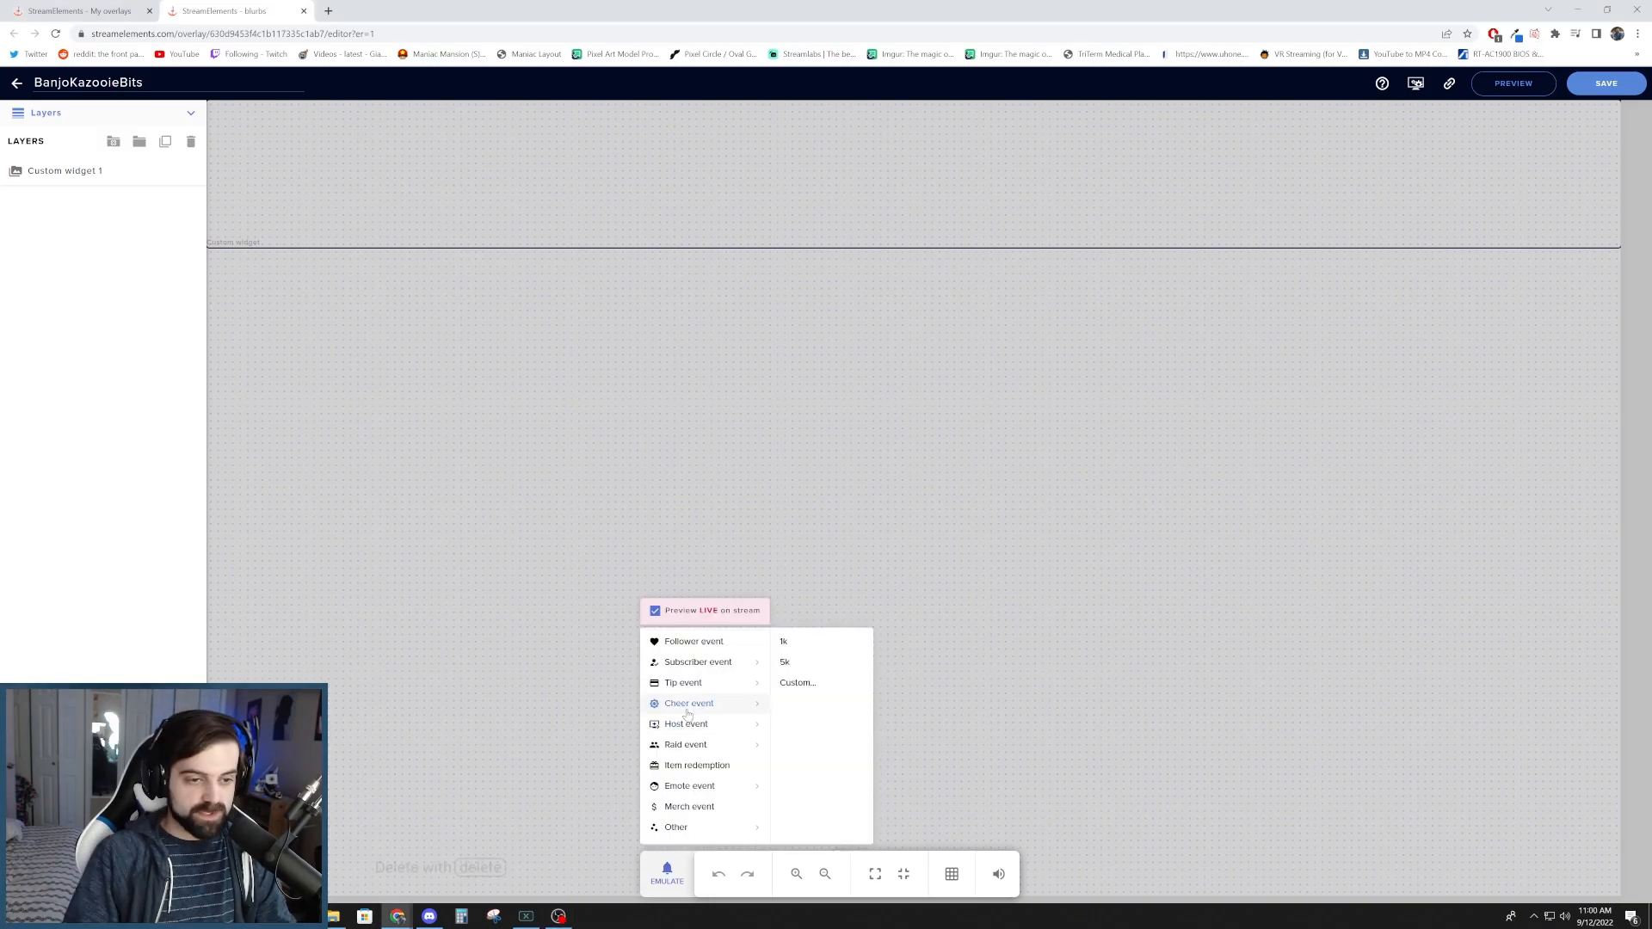
- Emulate a custom cheer event of 100 bits with the suggested greeting message
{"action": "left_click", "coordinate": [796, 685]}
{"action": "type", "text": "100"}
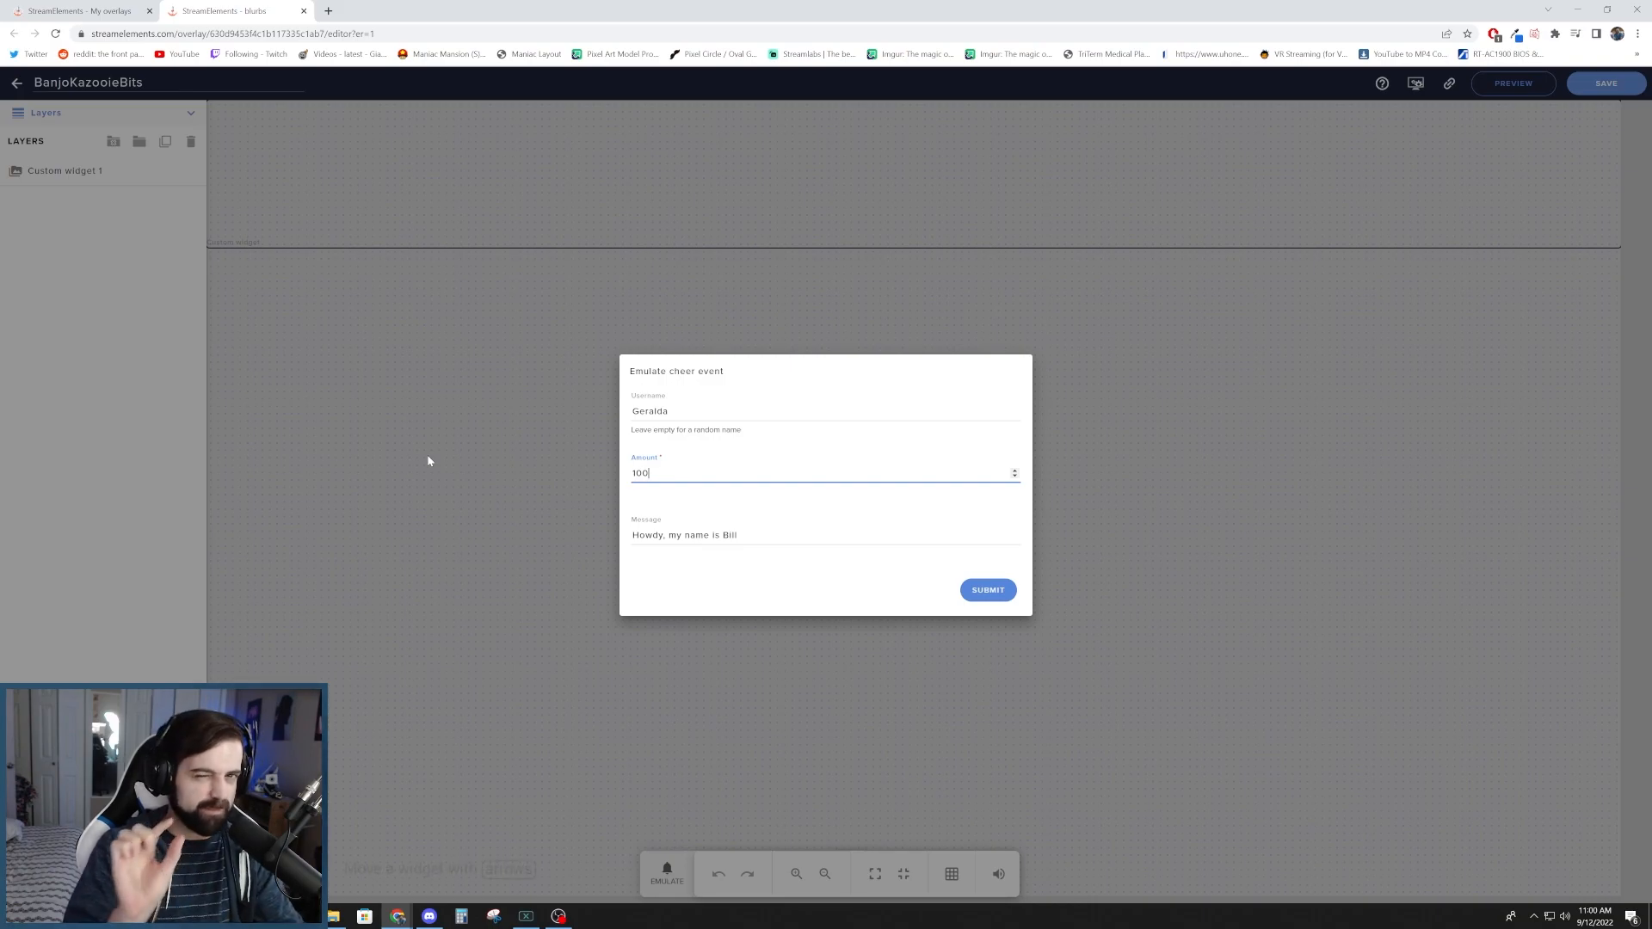
{"action": "key", "text": "Return"}
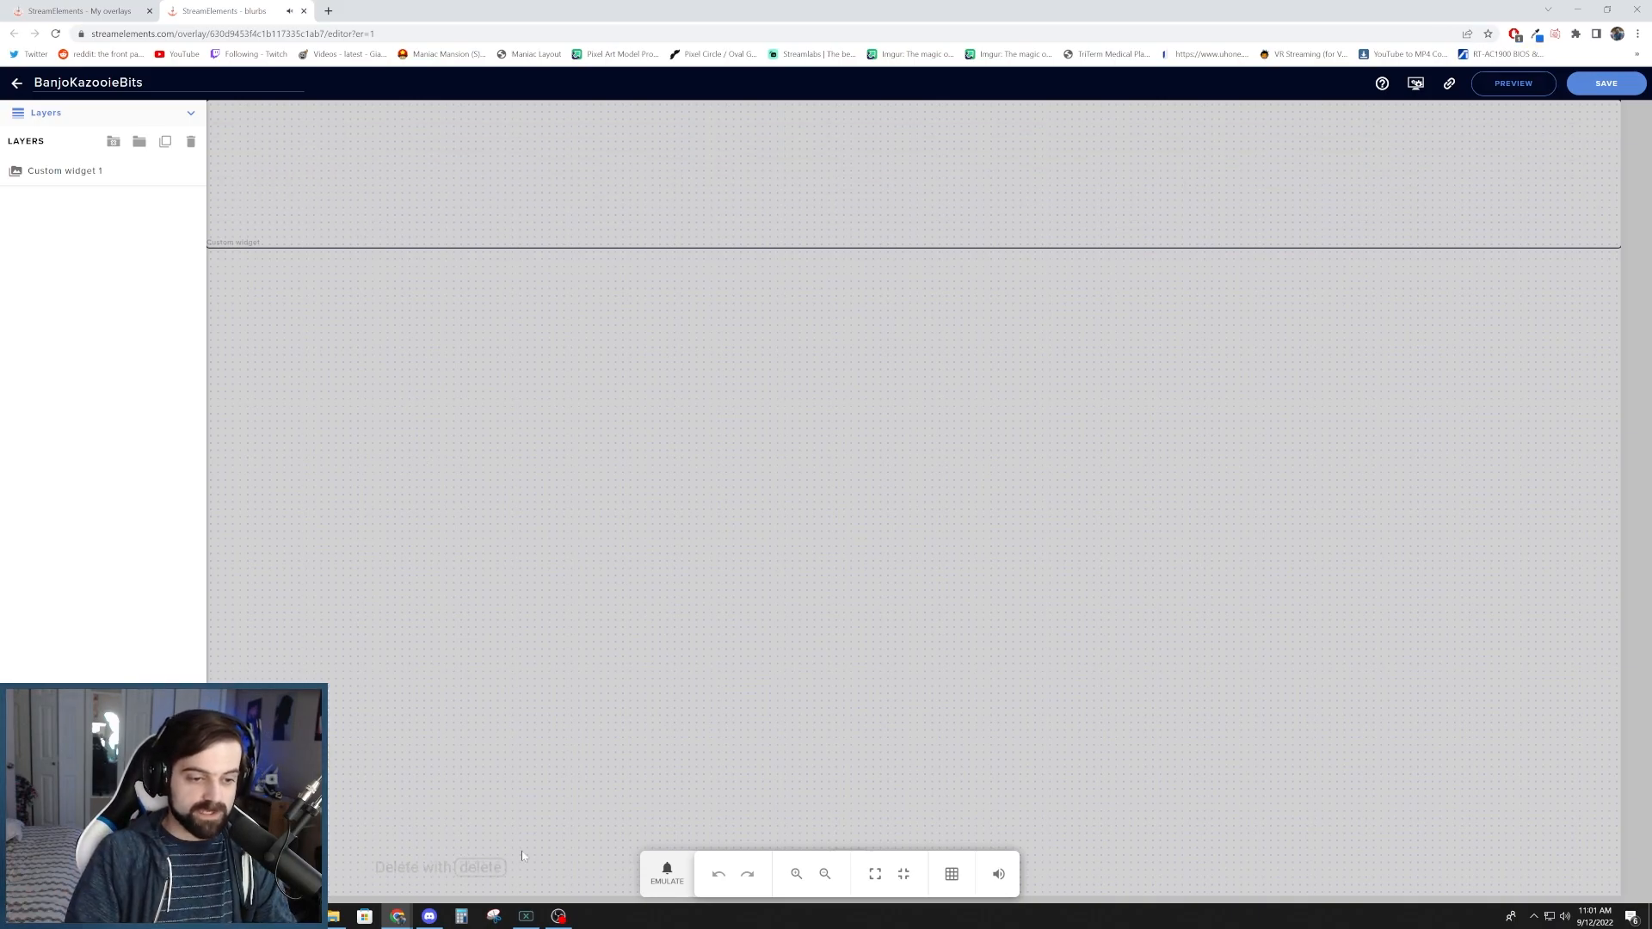
- Emulate a custom cheer event with the amount set to 1 and the suggested message
{"action": "left_click", "coordinate": [667, 872]}
{"action": "mouse_move", "coordinate": [705, 703]}
{"action": "left_click", "coordinate": [797, 683]}
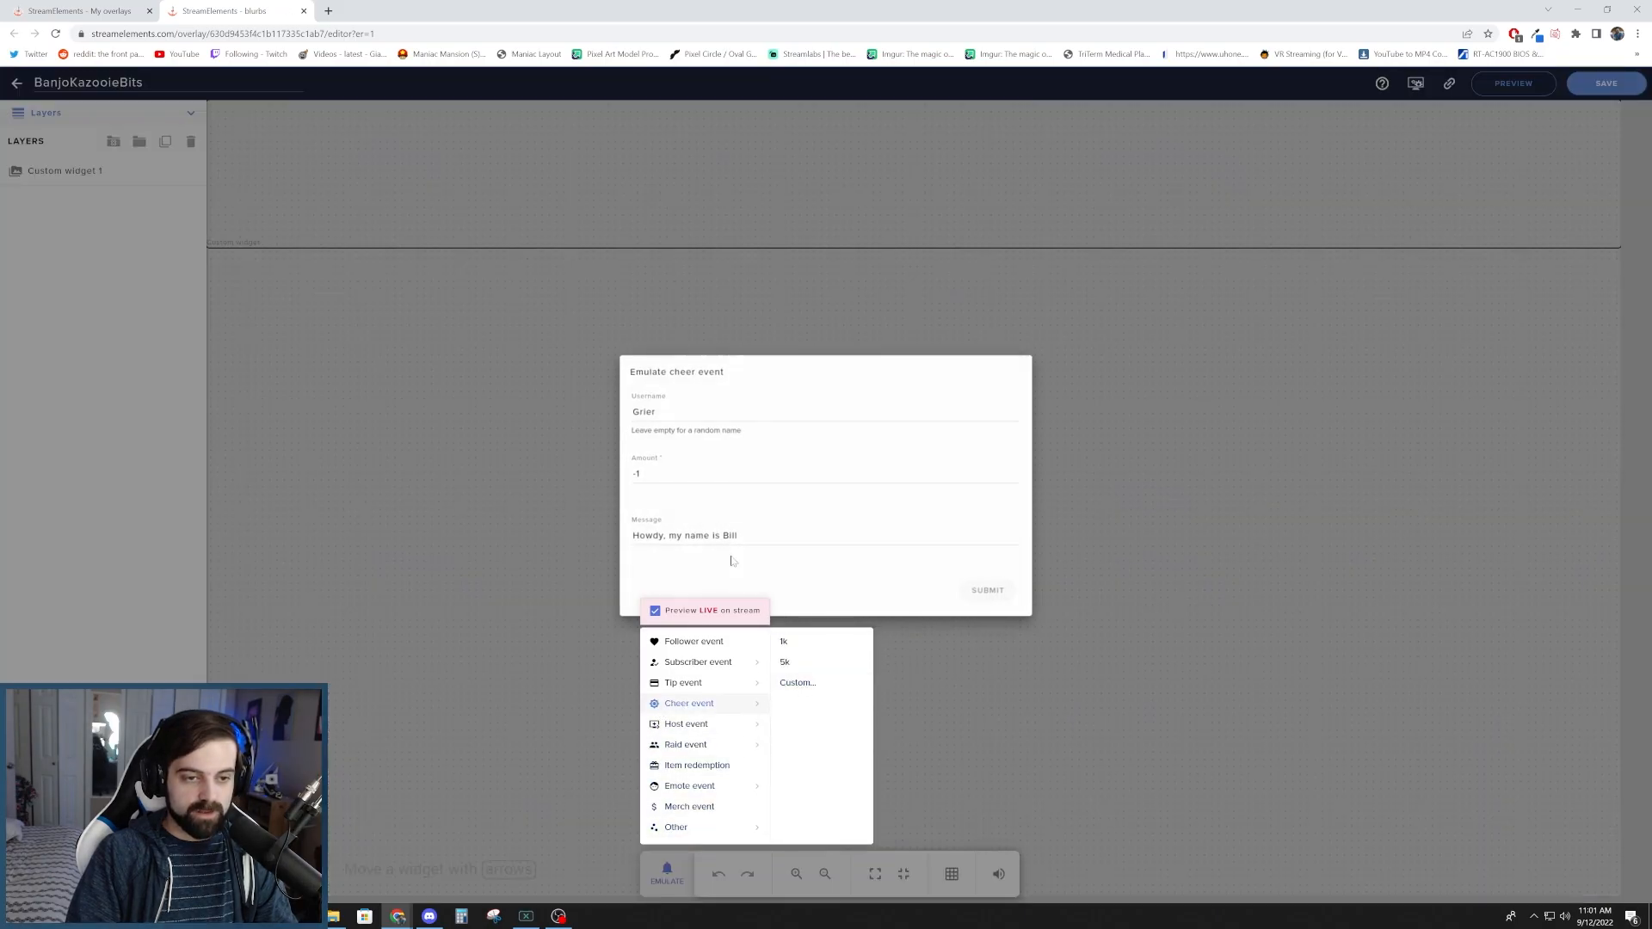
{"action": "left_click_drag", "start_coordinate": [647, 475], "coordinate": [592, 499]}
{"action": "type", "text": "1"}
{"action": "key", "text": "Return"}
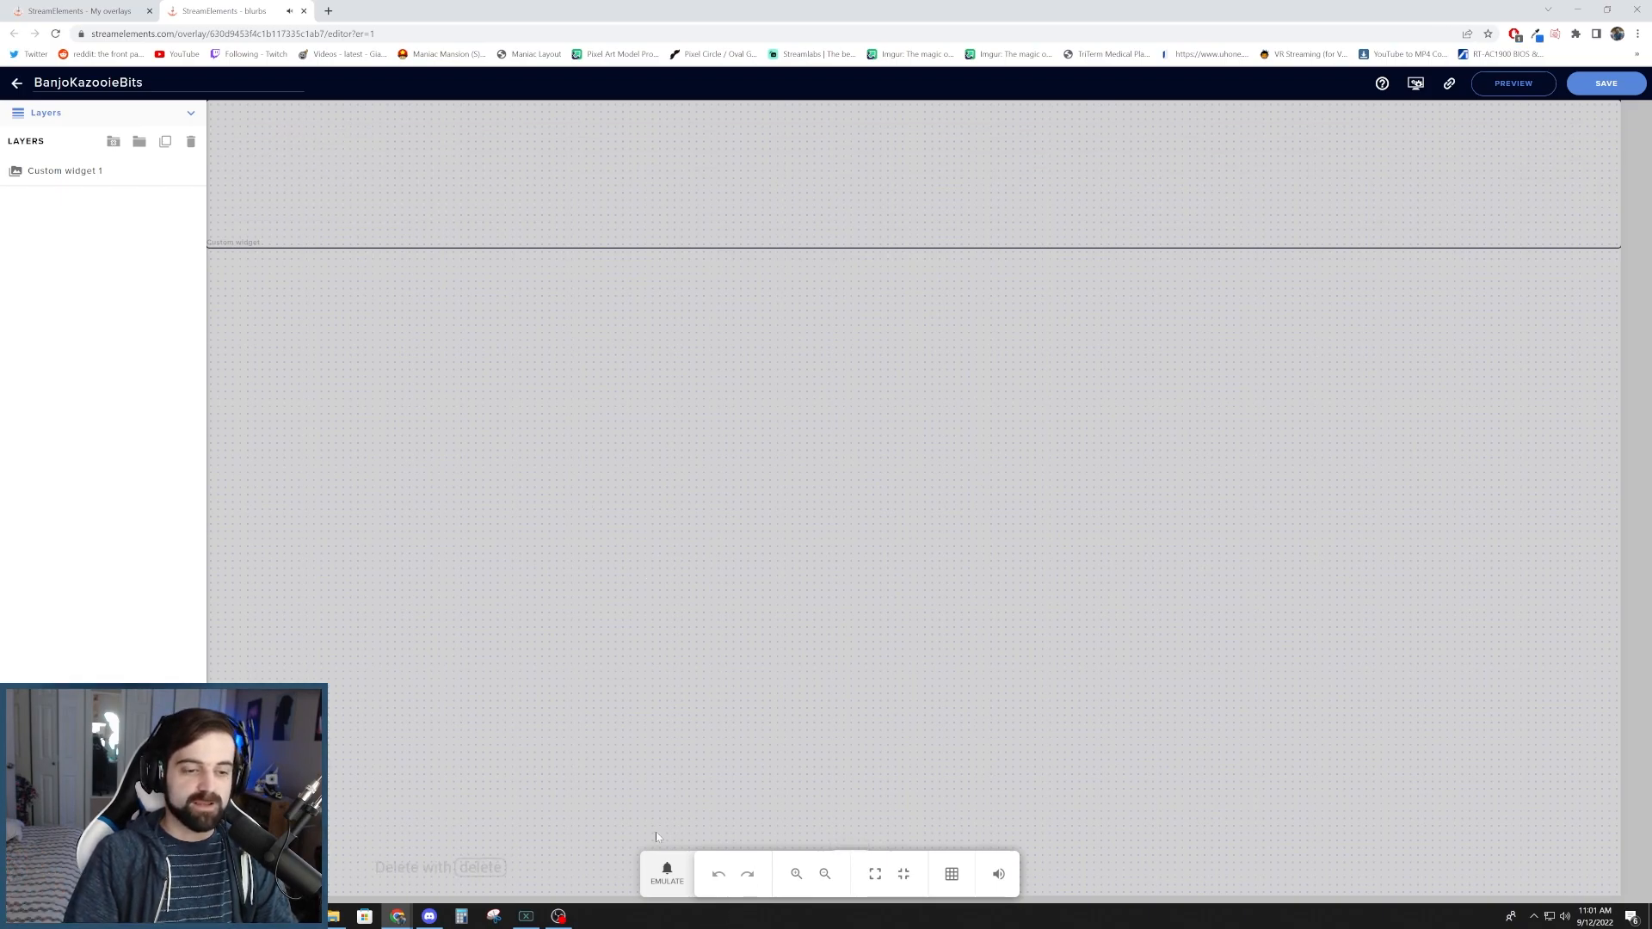
- Emulate a custom cheer event of 1000 bits with the suggested "Born too late to explore the Earth" message
{"action": "left_click", "coordinate": [667, 874]}
{"action": "mouse_move", "coordinate": [688, 703]}
{"action": "left_click", "coordinate": [798, 683]}
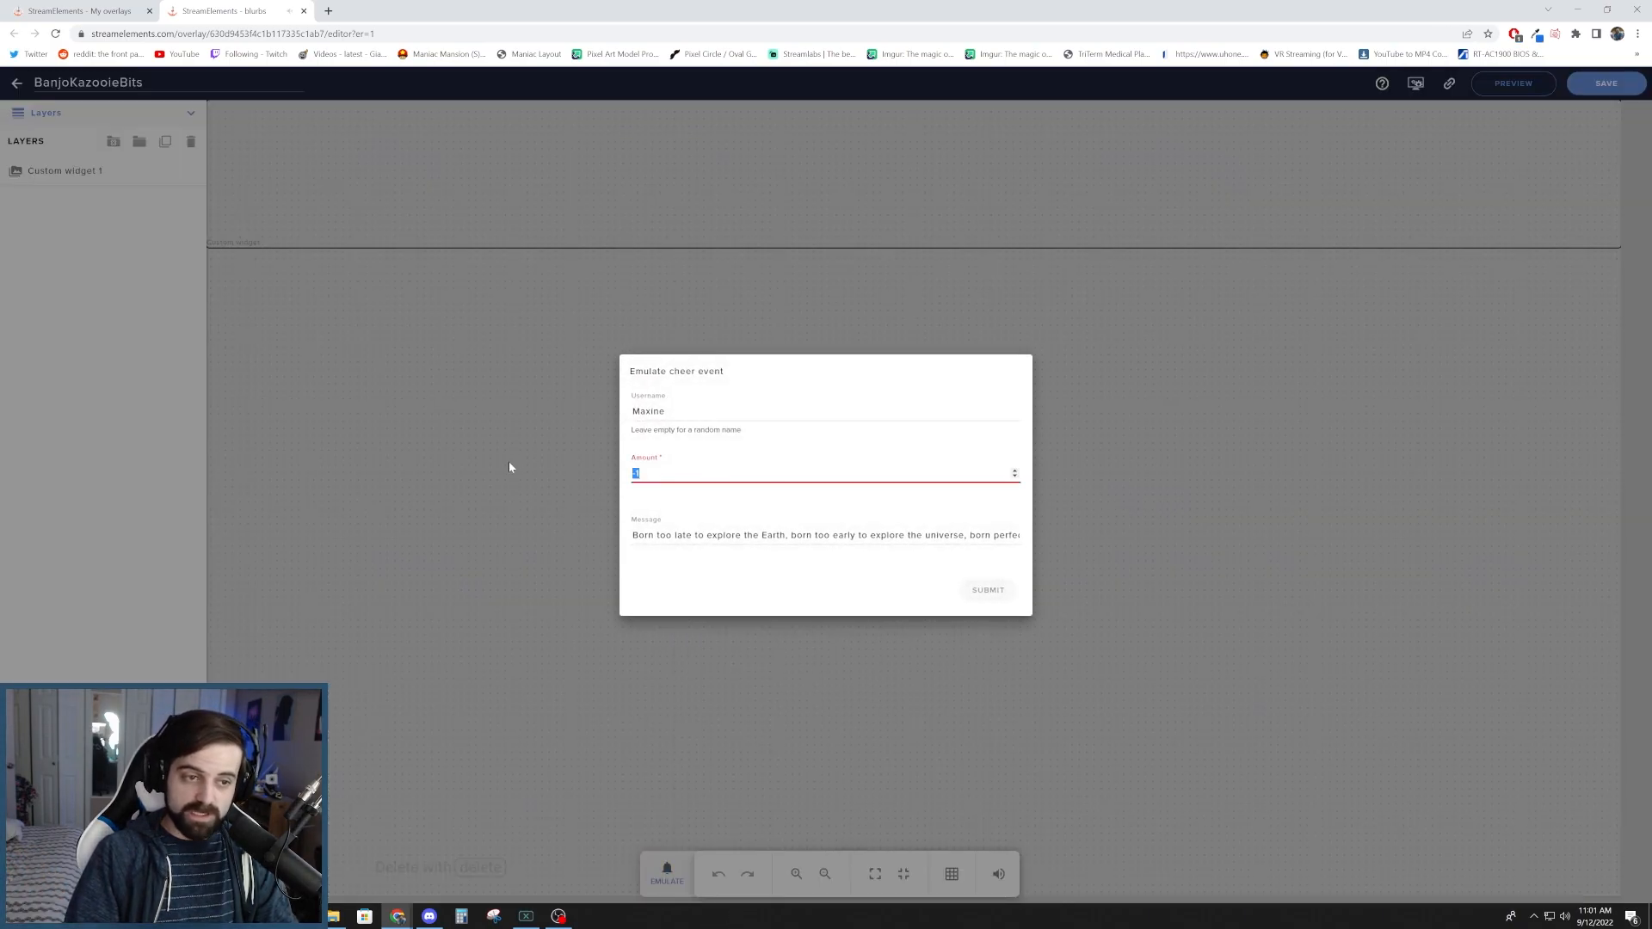
{"action": "type", "text": "1000"}
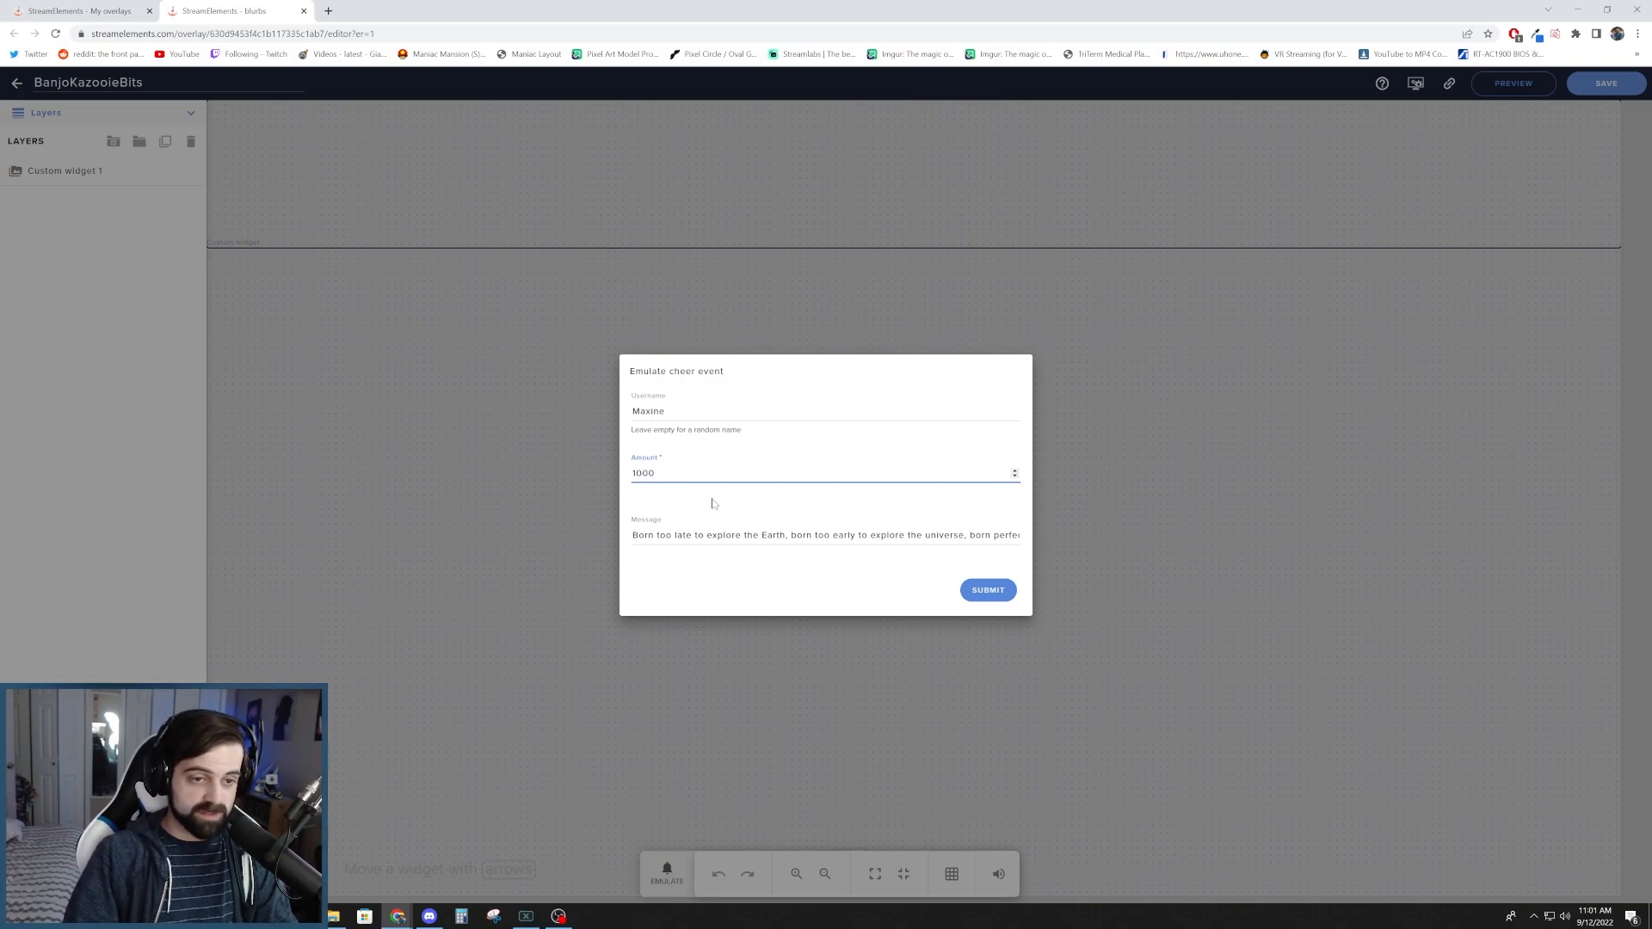
{"action": "left_click", "coordinate": [985, 590]}
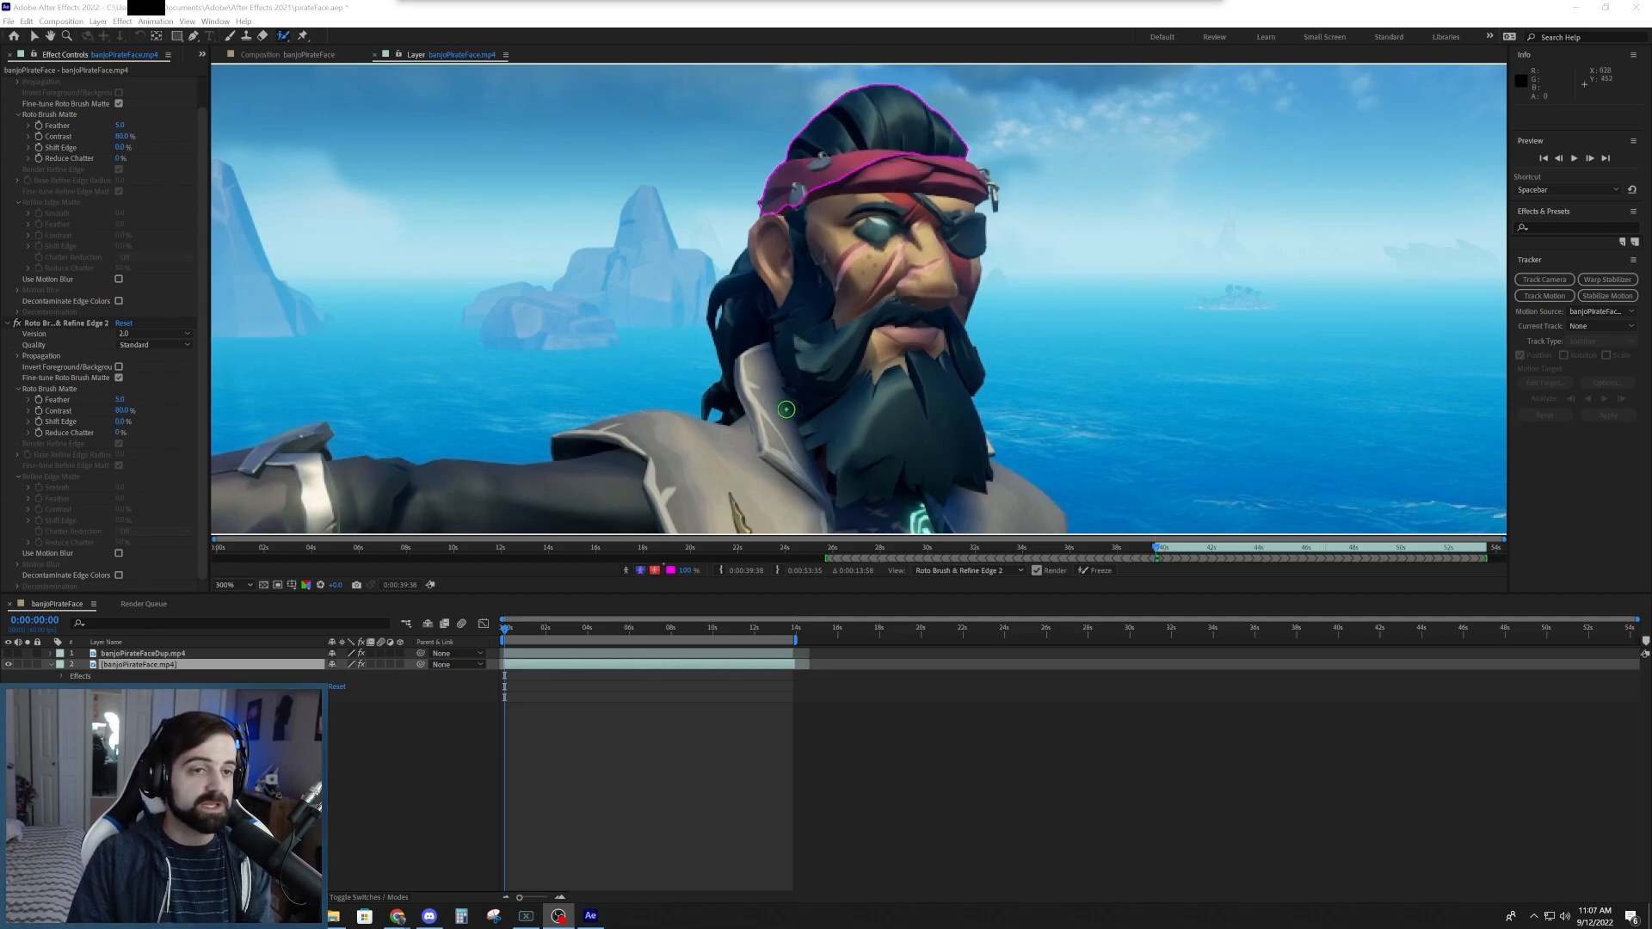
- In After Effects, refine the Roto Brush selection on banjoPirateFace.mp4 to the pirate's head and beard, excluding the hair and collar behind
{"action": "mouse_move", "coordinate": [770, 201]}
{"action": "left_mouse_down"}
{"action": "mouse_move", "coordinate": [759, 245]}
{"action": "mouse_move", "coordinate": [790, 398]}
{"action": "mouse_move", "coordinate": [846, 499]}
{"action": "mouse_move", "coordinate": [895, 469]}
{"action": "mouse_move", "coordinate": [944, 492]}
{"action": "mouse_move", "coordinate": [986, 469]}
{"action": "mouse_move", "coordinate": [957, 326]}
{"action": "mouse_move", "coordinate": [974, 189]}
{"action": "mouse_move", "coordinate": [939, 136]}
{"action": "mouse_move", "coordinate": [891, 92]}
{"action": "mouse_move", "coordinate": [860, 99]}
{"action": "mouse_move", "coordinate": [775, 196]}
{"action": "left_mouse_up"}
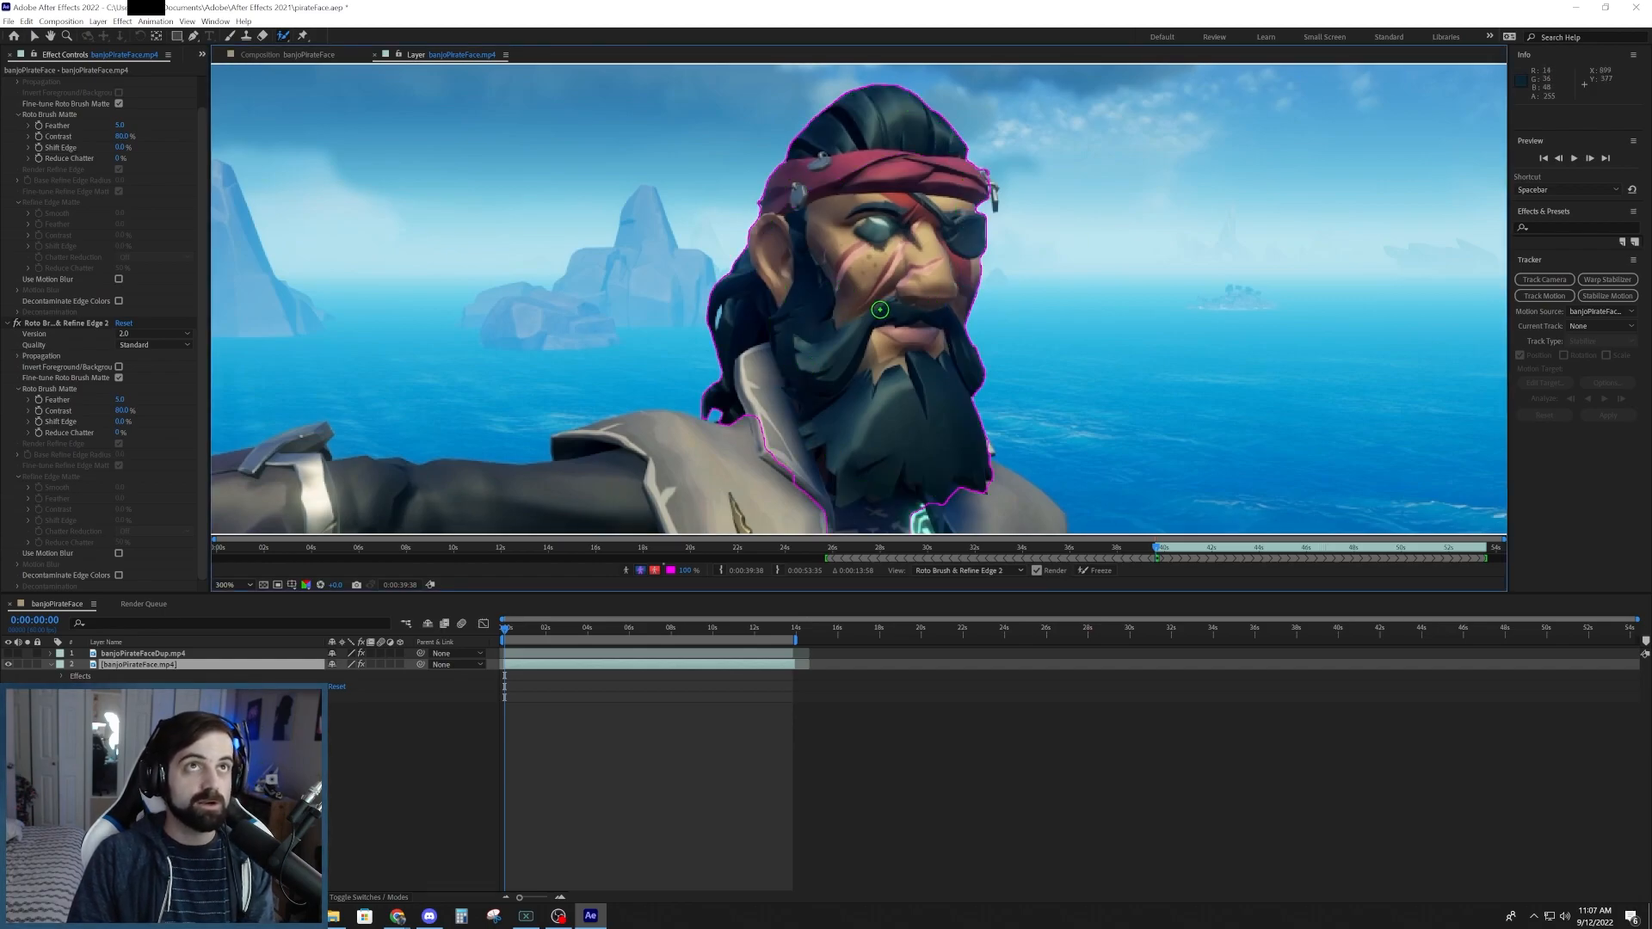
{"action": "mouse_move", "coordinate": [738, 235]}
{"action": "left_mouse_down"}
{"action": "mouse_move", "coordinate": [791, 443]}
{"action": "mouse_move", "coordinate": [833, 517]}
{"action": "mouse_move", "coordinate": [941, 513]}
{"action": "left_mouse_up"}
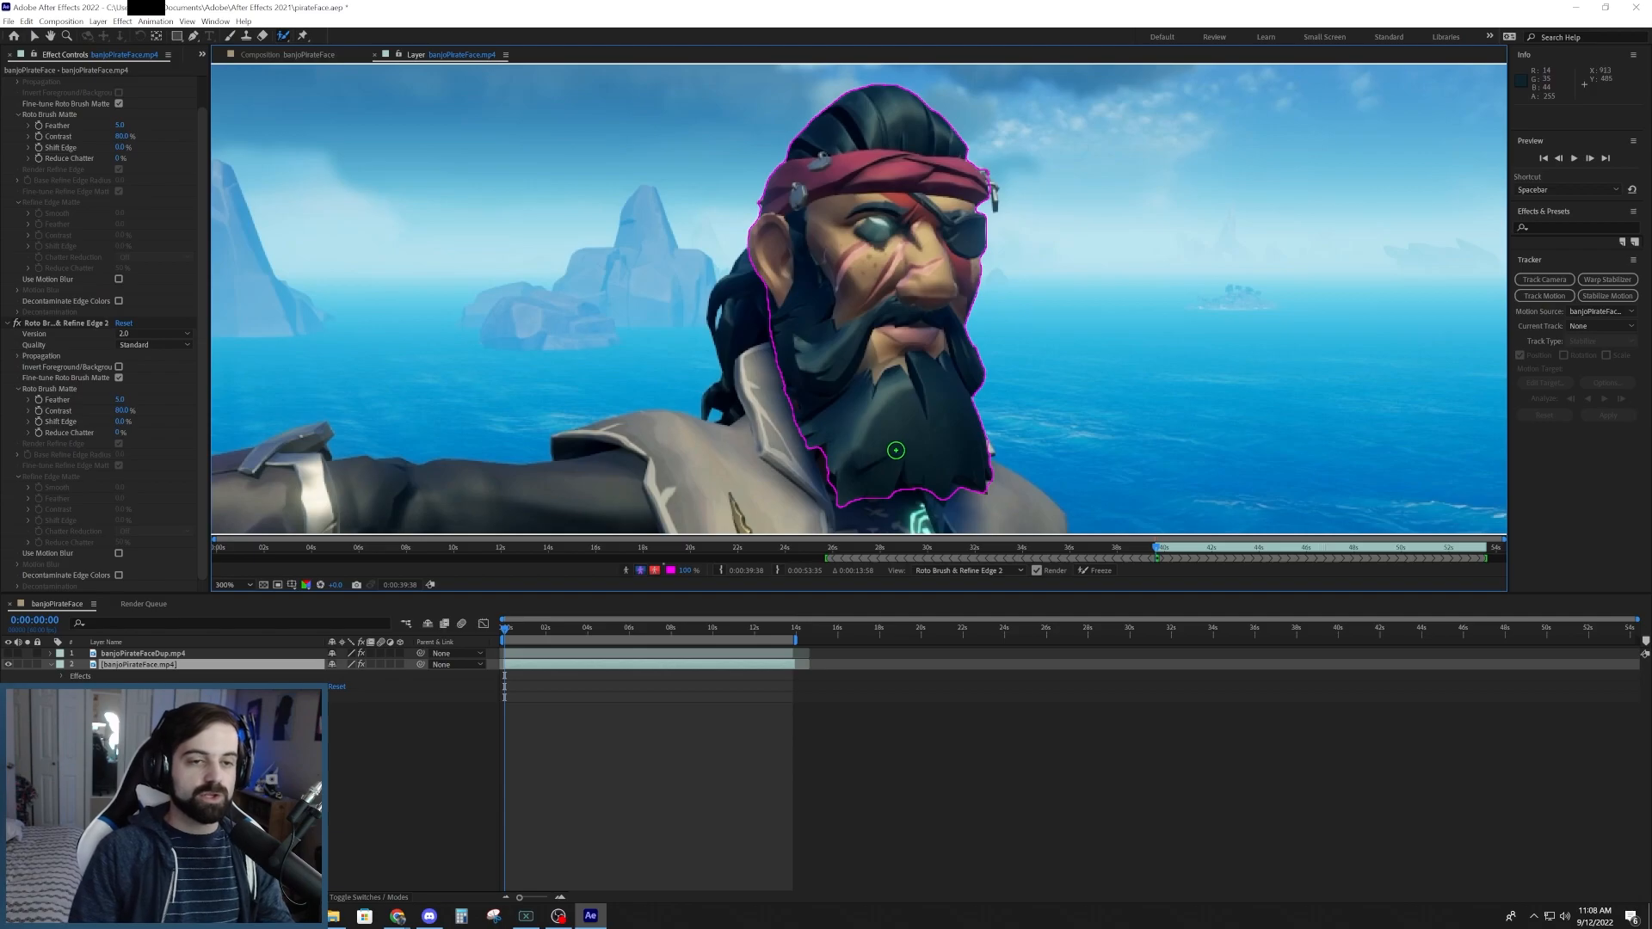
- Propagate the Roto Brush matte by advancing through the first six frames and playing on to 0:00:00:47
{"action": "key", "text": "Page_Down"}
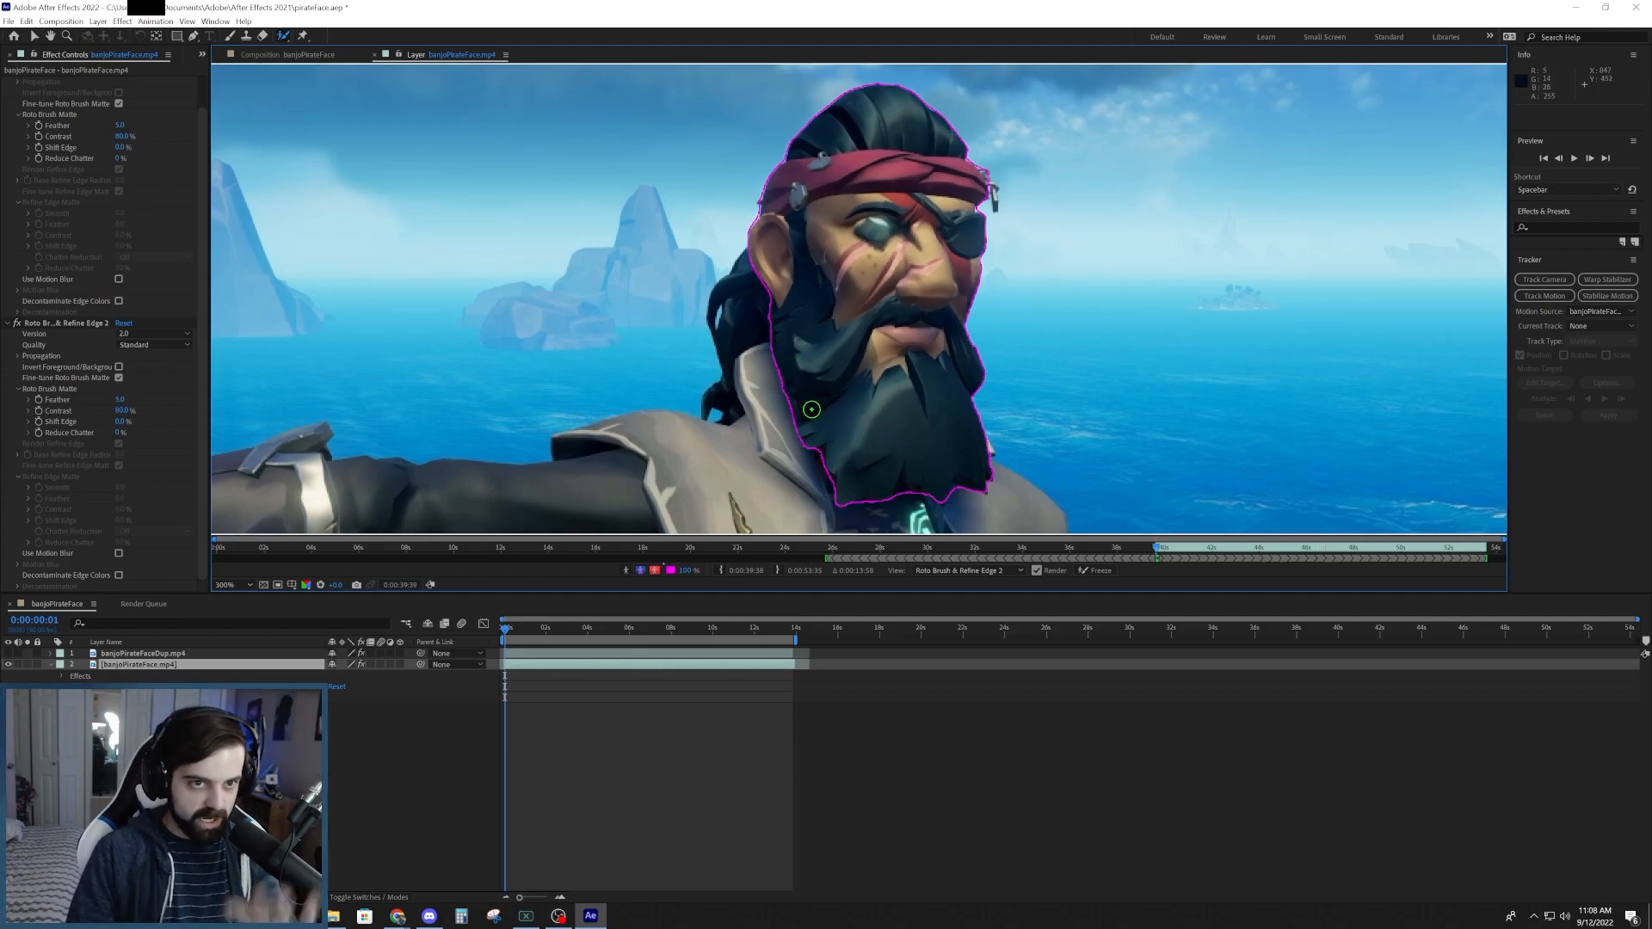
{"action": "key", "text": "Page_Down"}
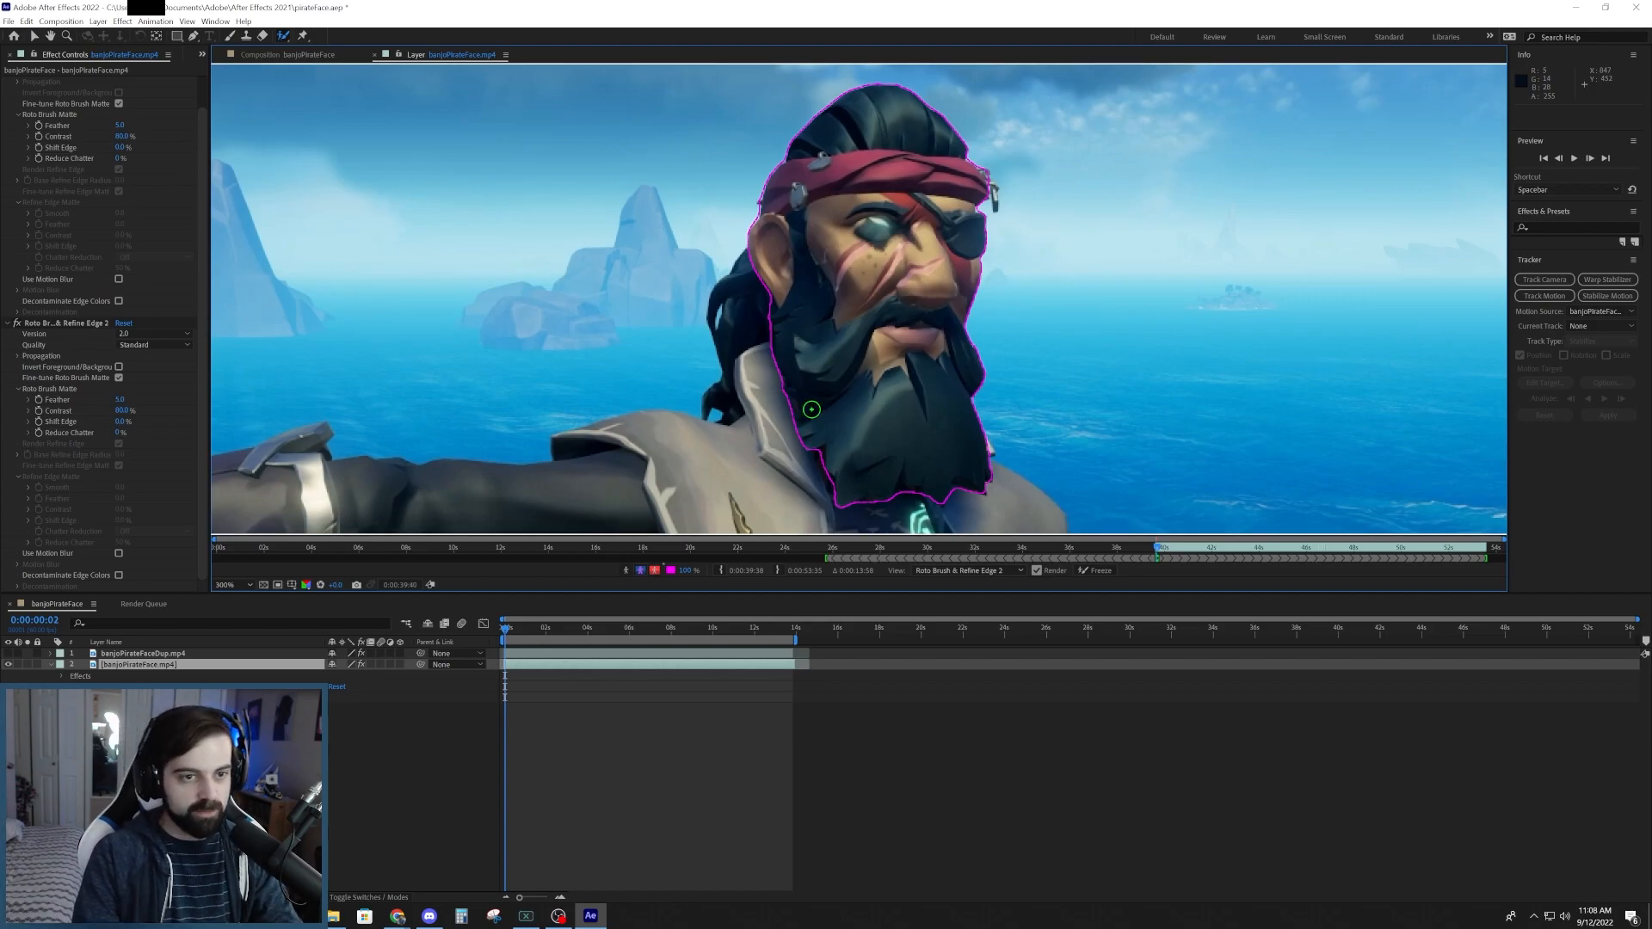
{"action": "key", "text": "Page_Down"}
{"action": "key", "text": "Page_Down"}
{"action": "key", "text": "Page_Down"}
{"action": "key", "text": "Page_Down"}
{"action": "key", "text": "space"}
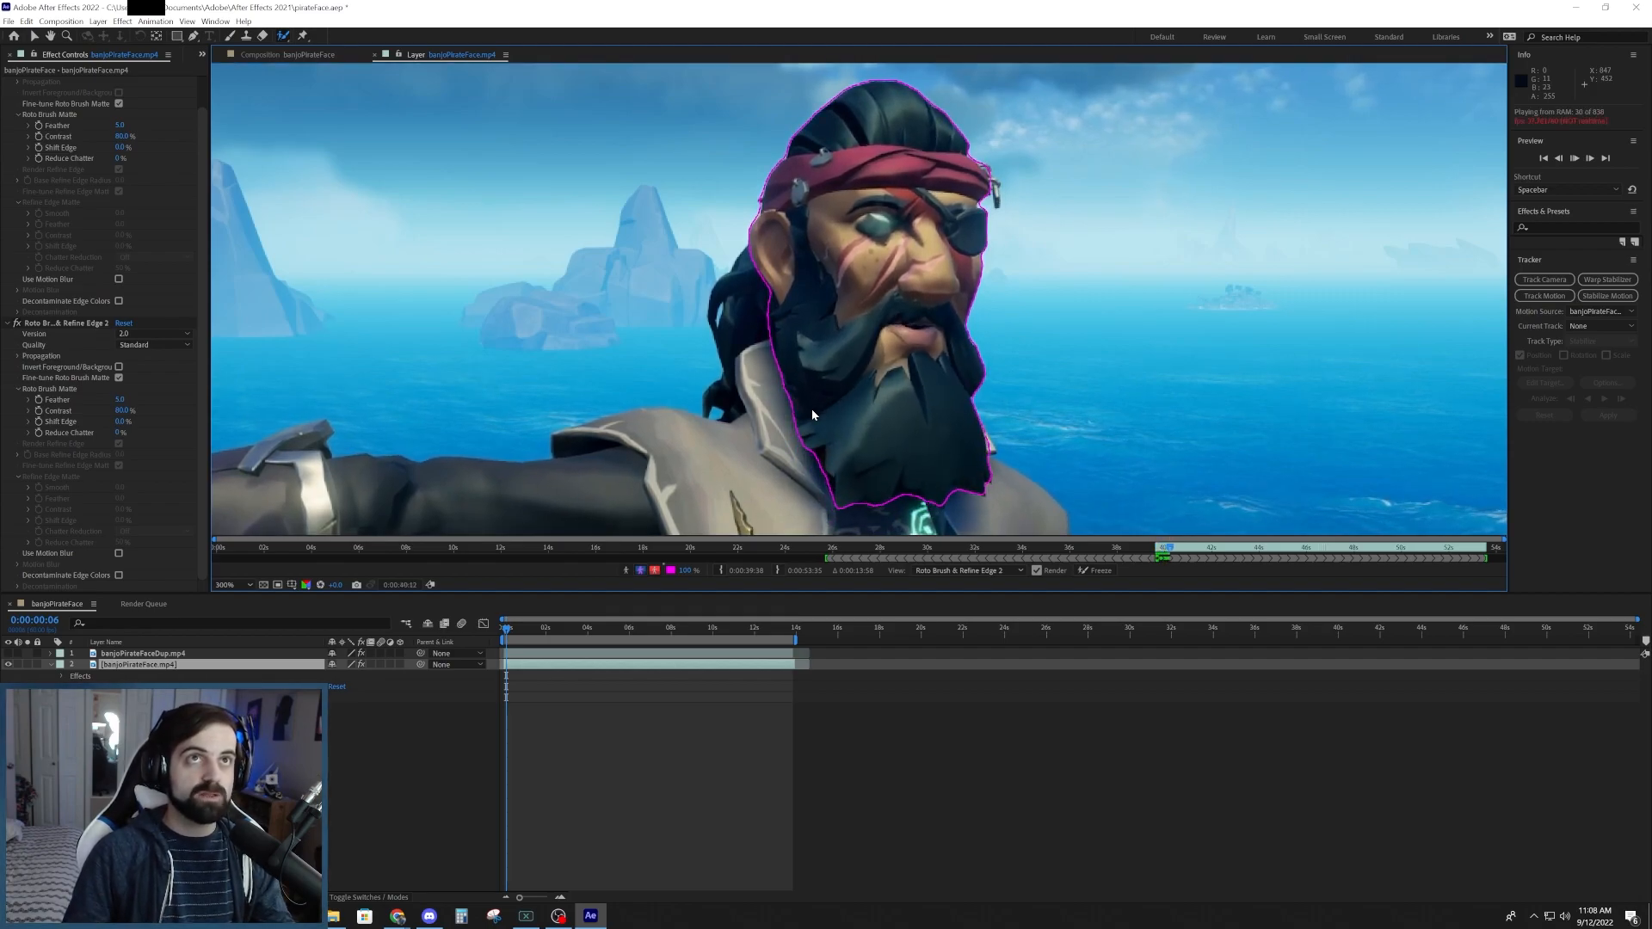
{"action": "key", "text": "space"}
- Try to touch up the matte edge behind the headband at 0:00:00:47 and play on through the following frames
{"action": "key", "text": "alt+w"}
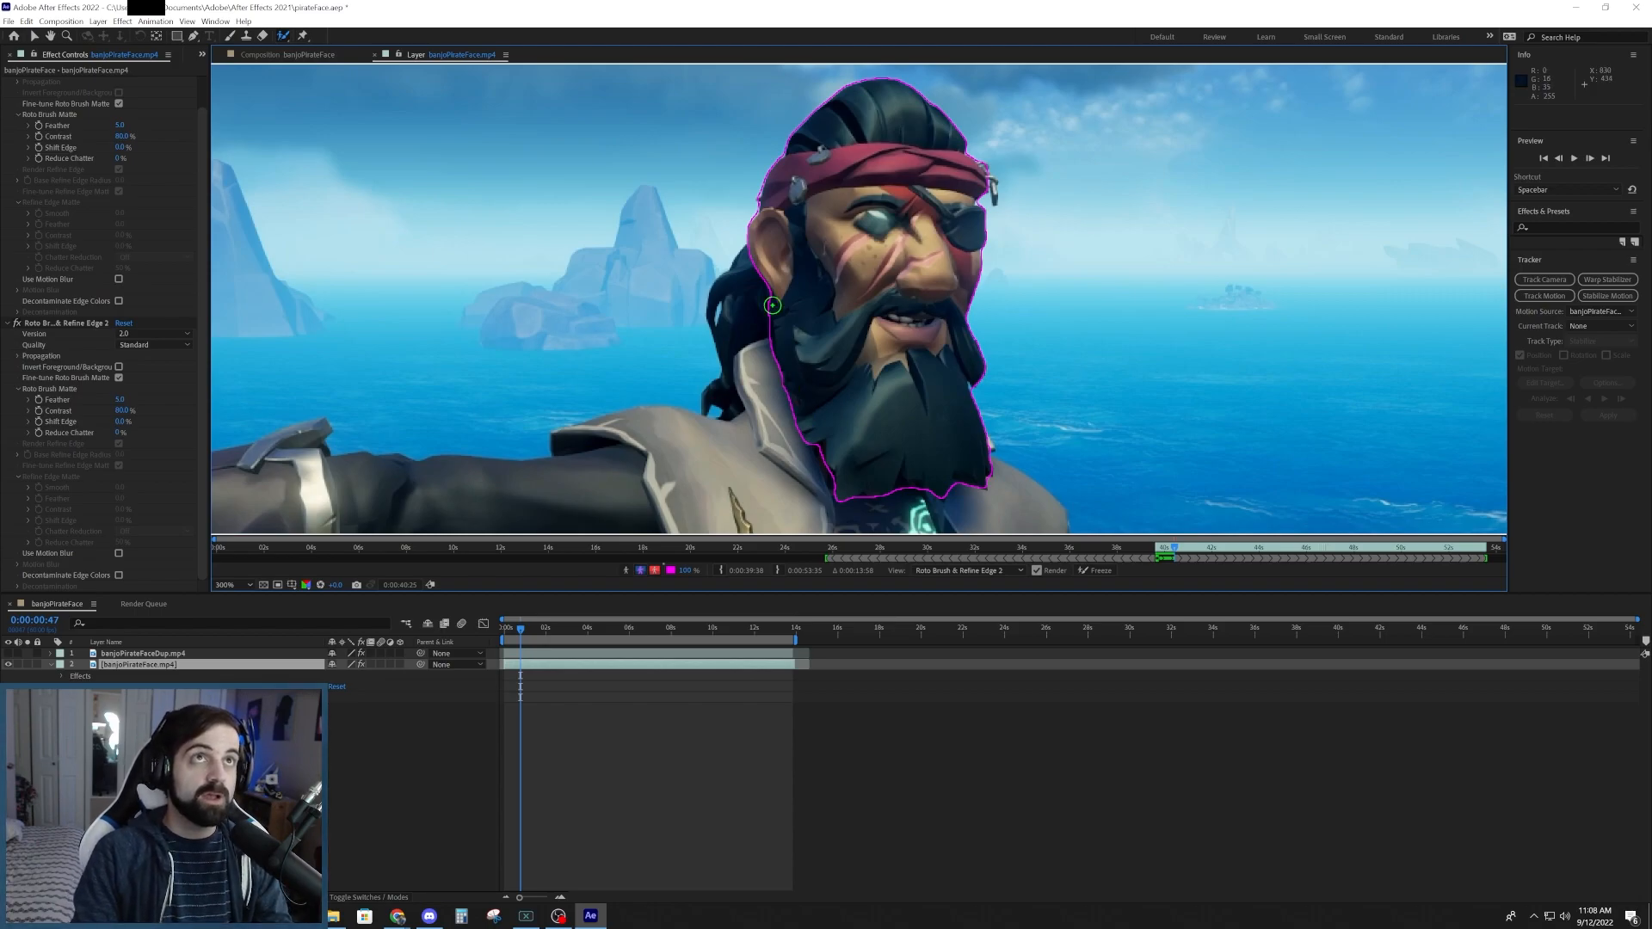
{"action": "left_click_drag", "start_coordinate": [756, 163], "coordinate": [747, 208]}
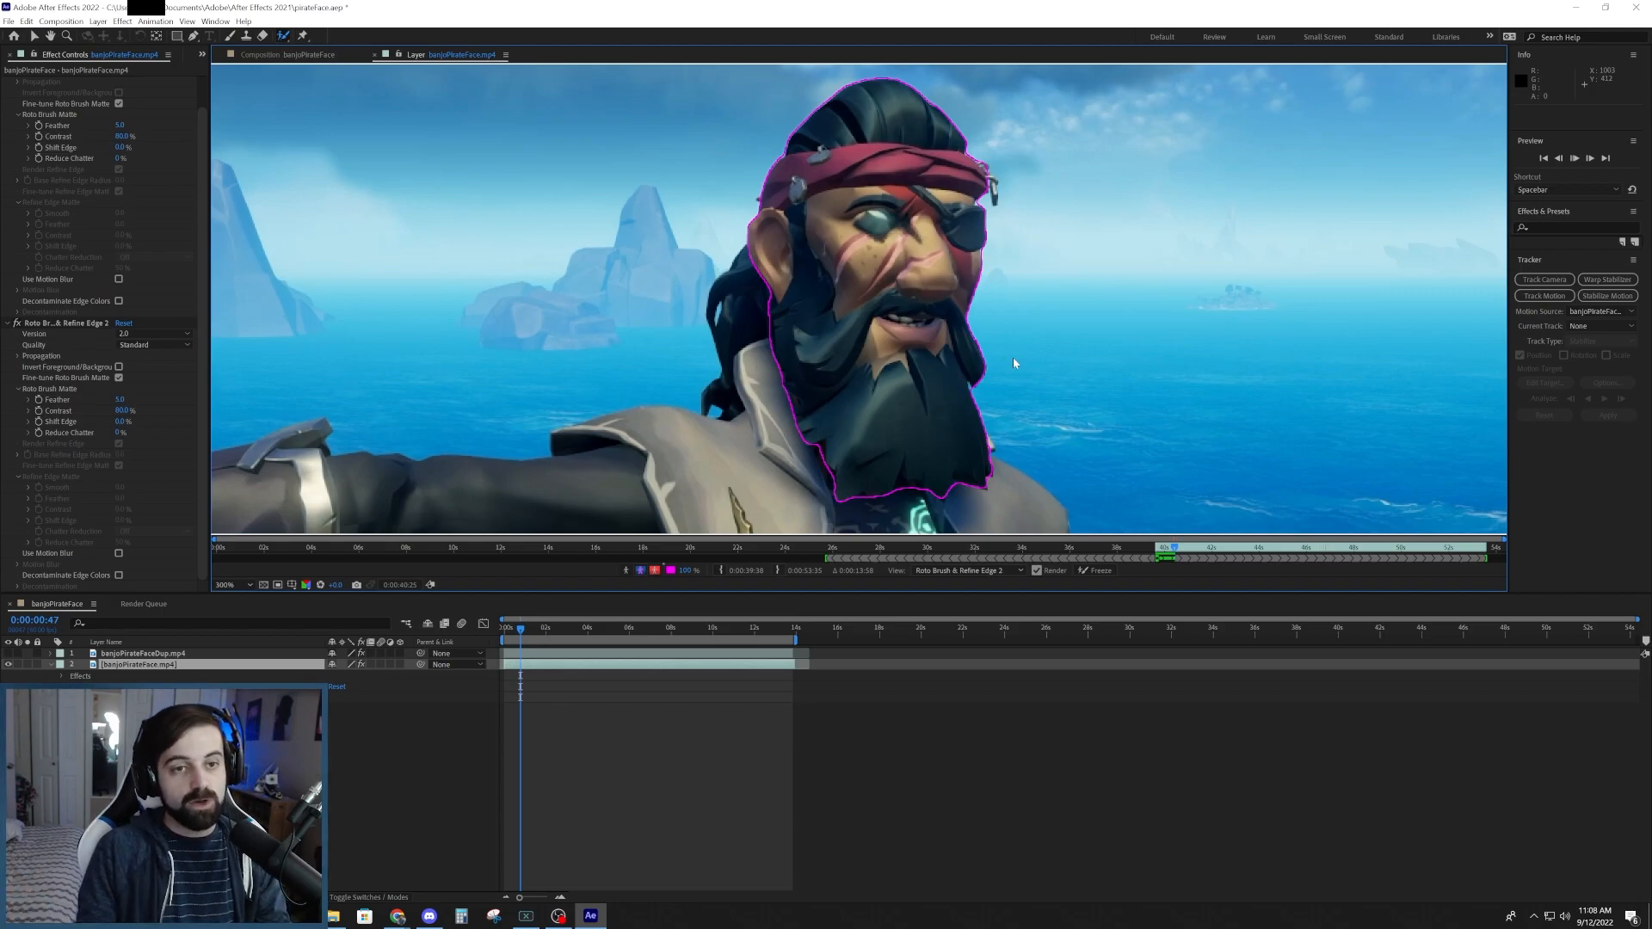
{"action": "key", "text": "space"}
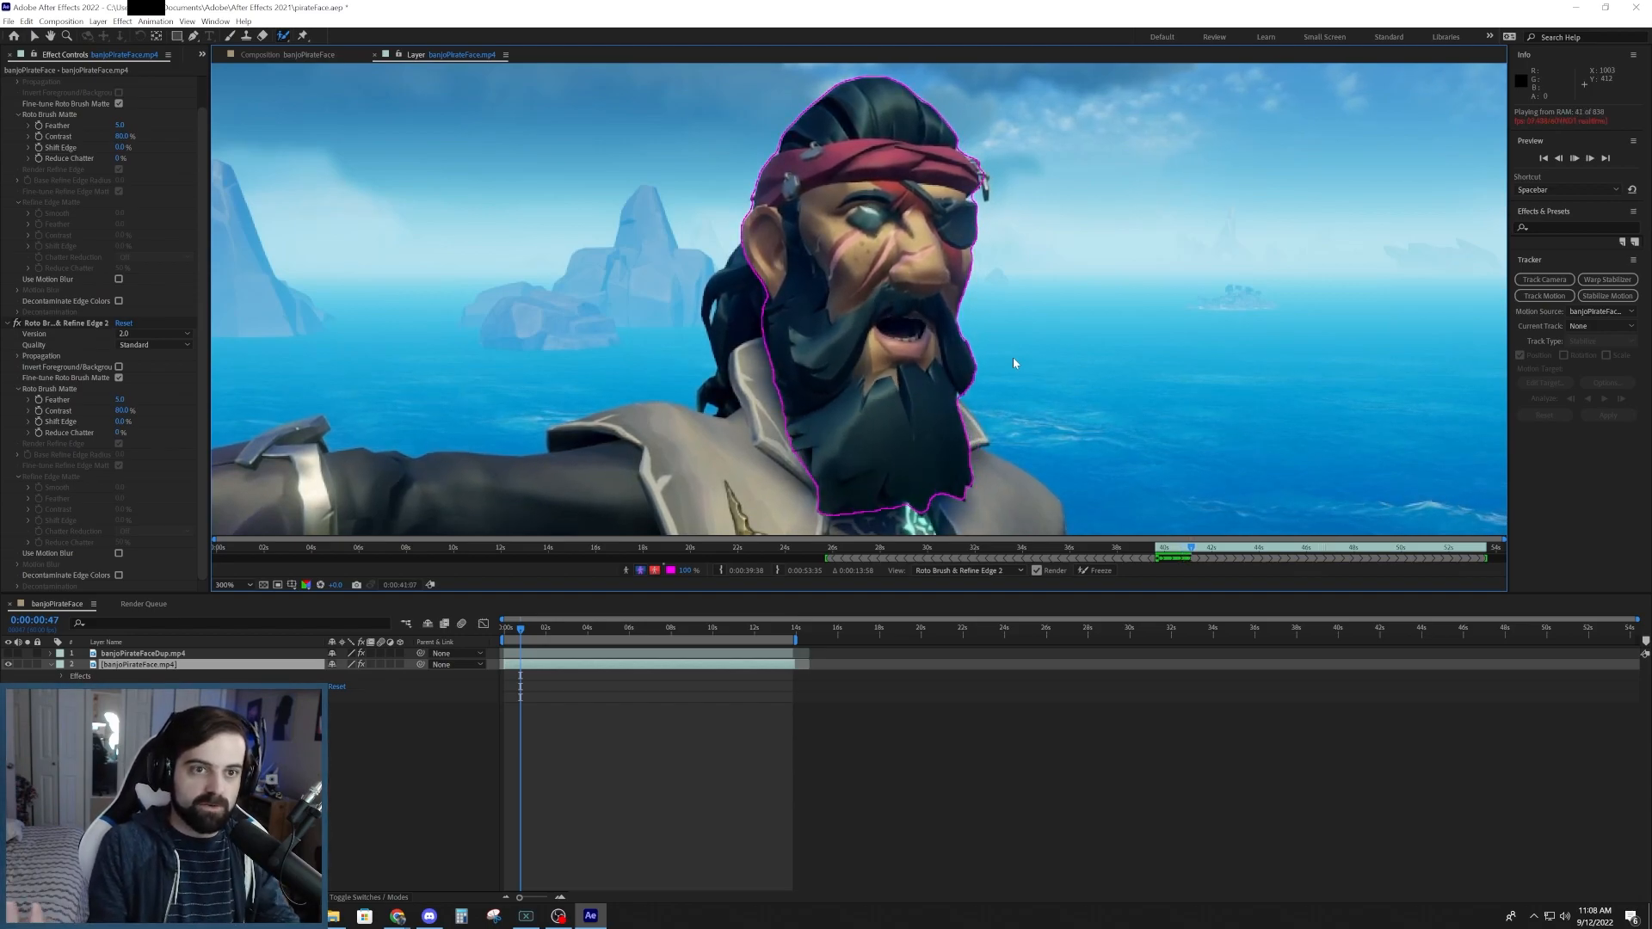
{"action": "key", "text": "space"}
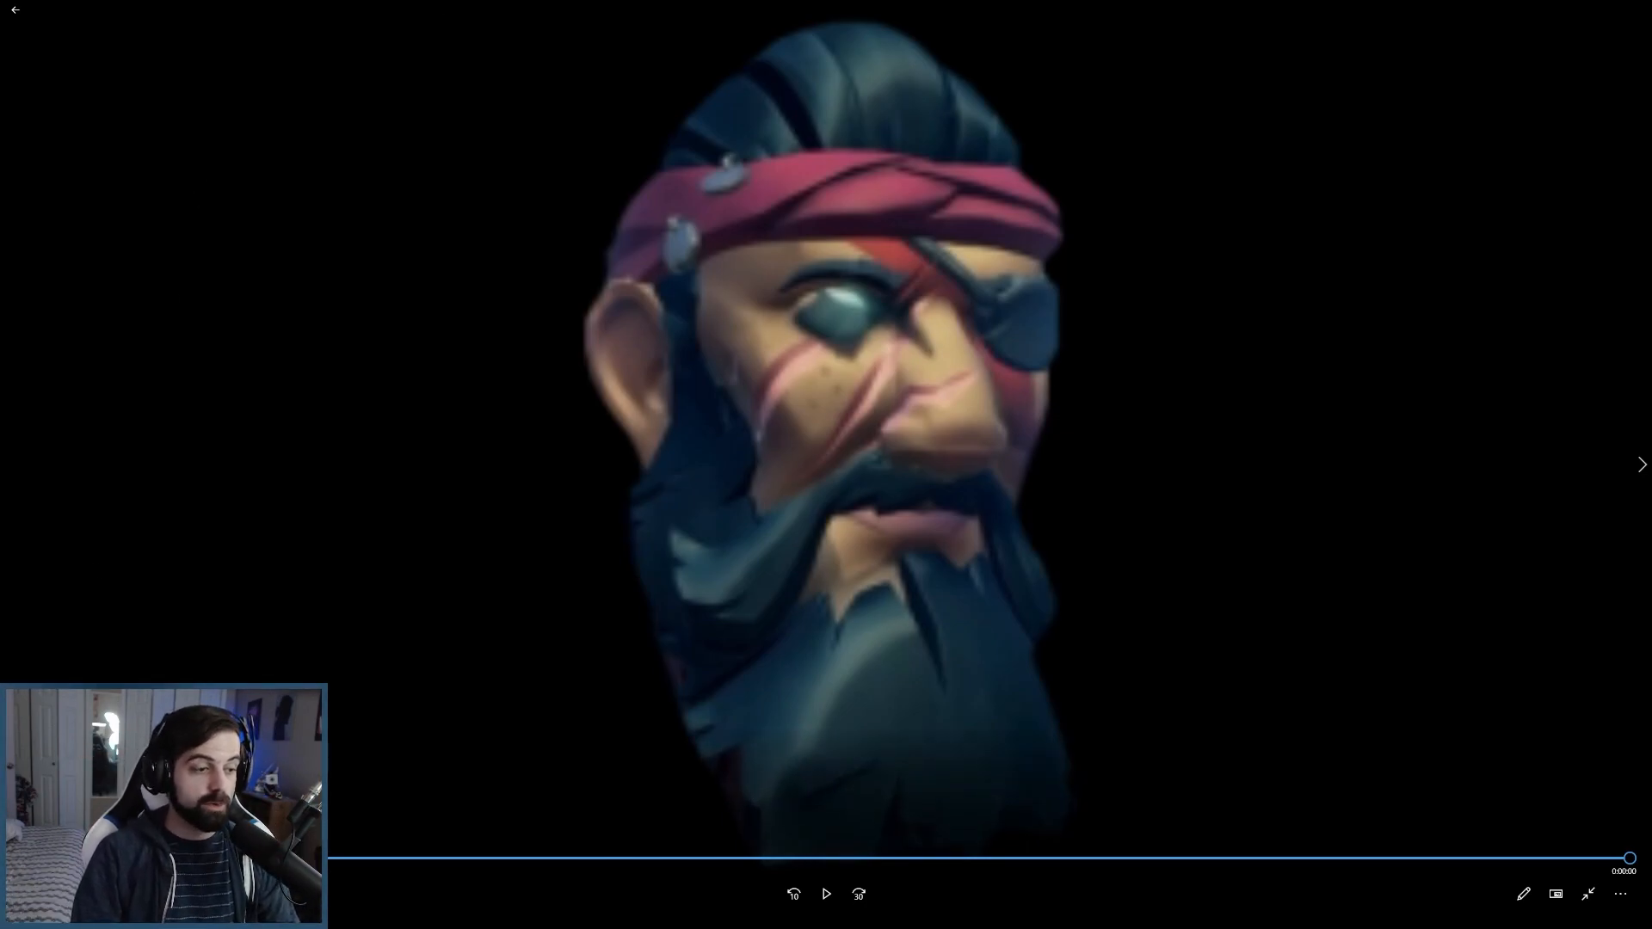
- Switch to the video player and play the rendered clip of the cut-out pirate head
{"action": "left_click", "coordinate": [826, 894]}
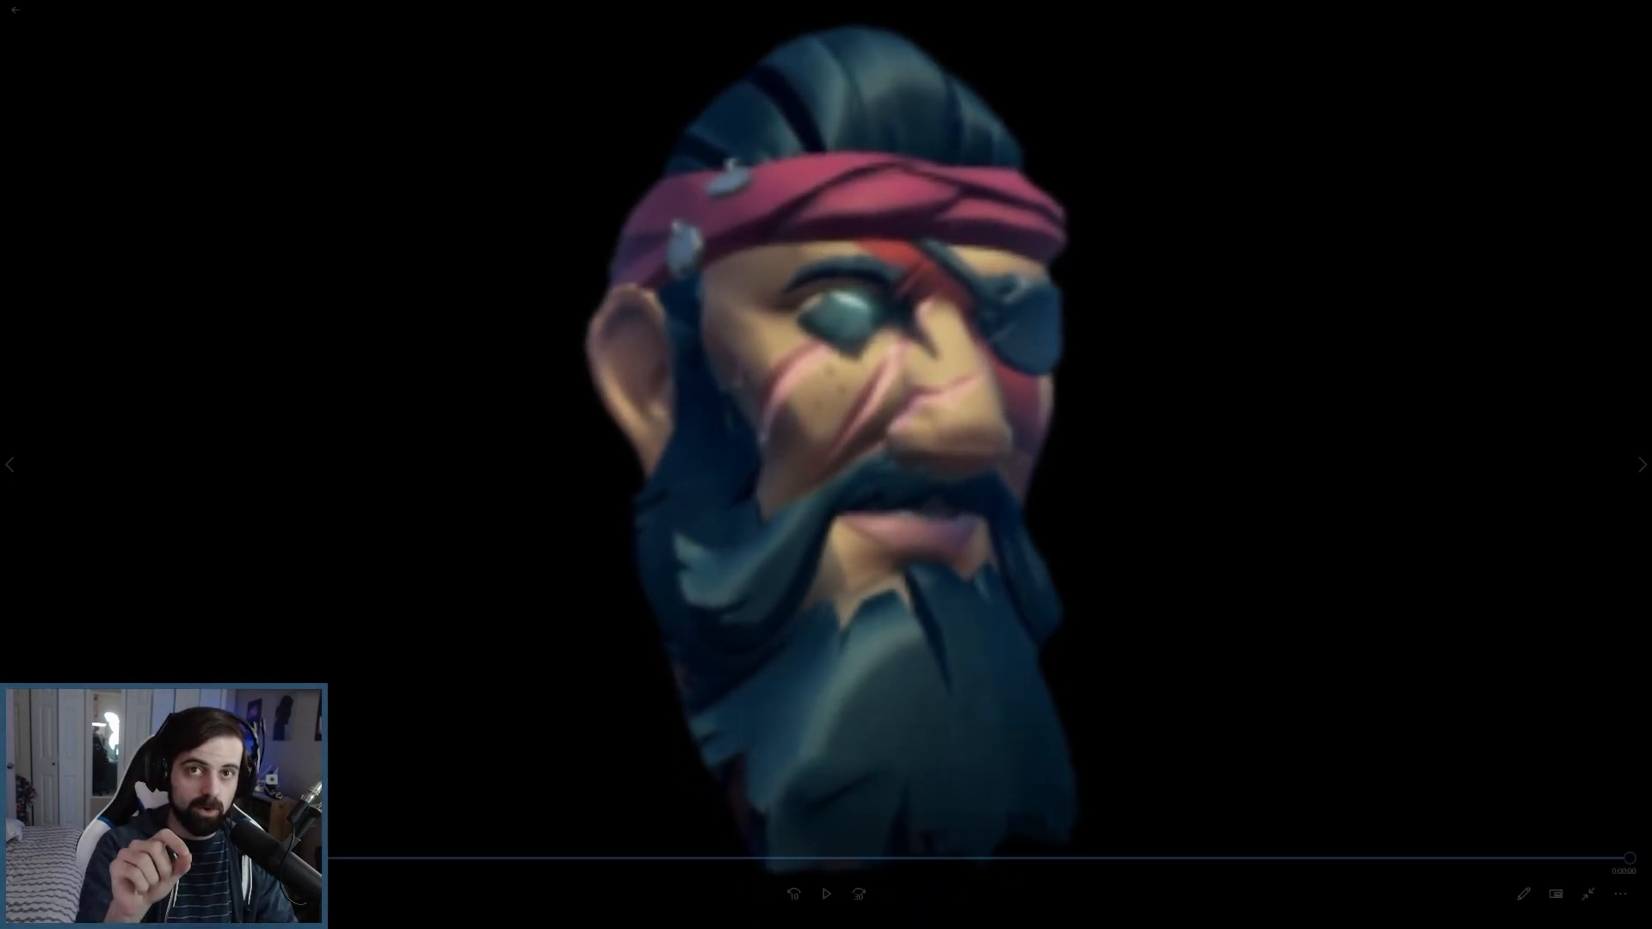
{"action": "left_click", "coordinate": [826, 895]}
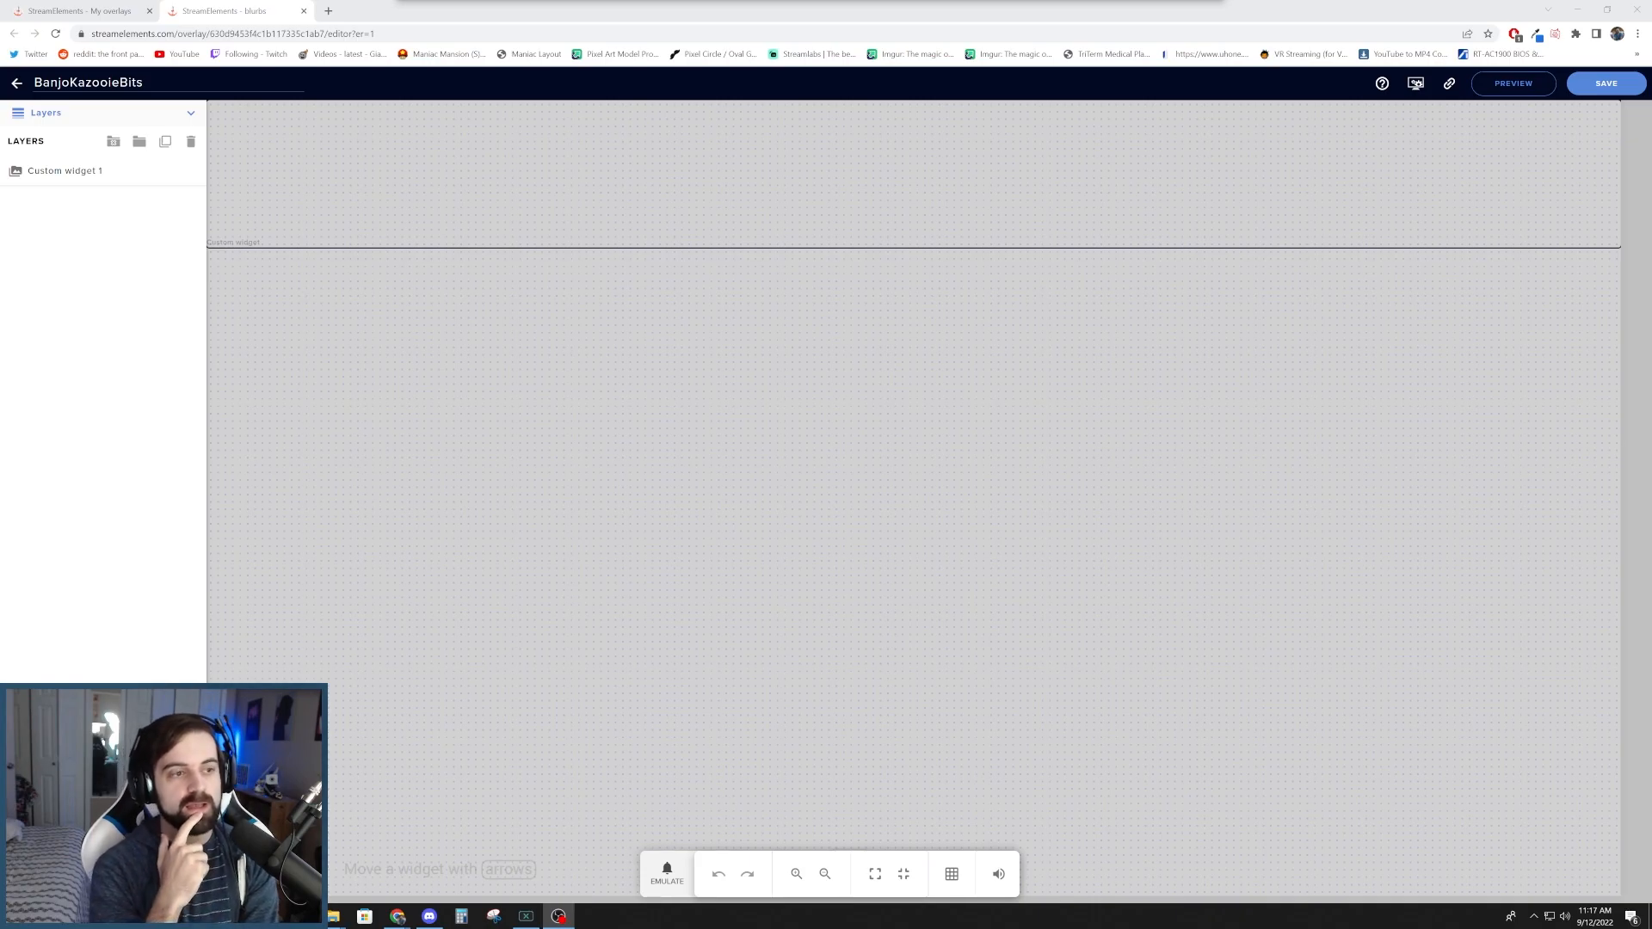
- Back in the StreamElements overlay, emulate a custom cheer event with a new bit amount and the suggested message about spamming memes
{"action": "left_click", "coordinate": [660, 874]}
{"action": "mouse_move", "coordinate": [706, 703]}
{"action": "left_click", "coordinate": [792, 686]}
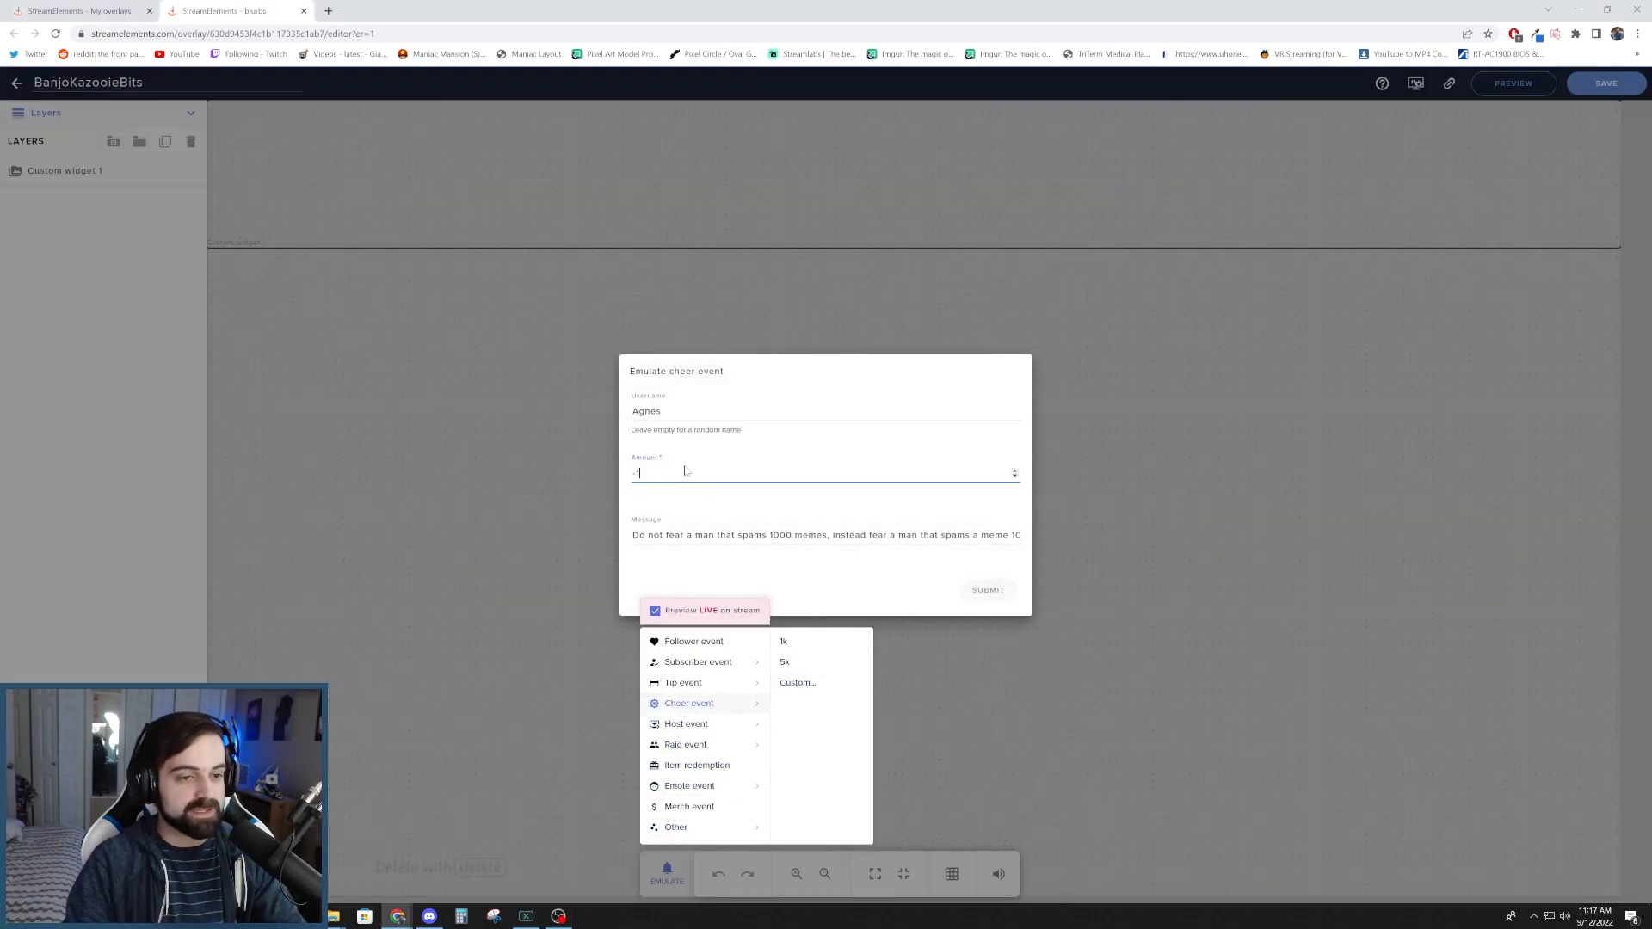
{"action": "left_click", "coordinate": [600, 471]}
{"action": "type", "text": "1000"}
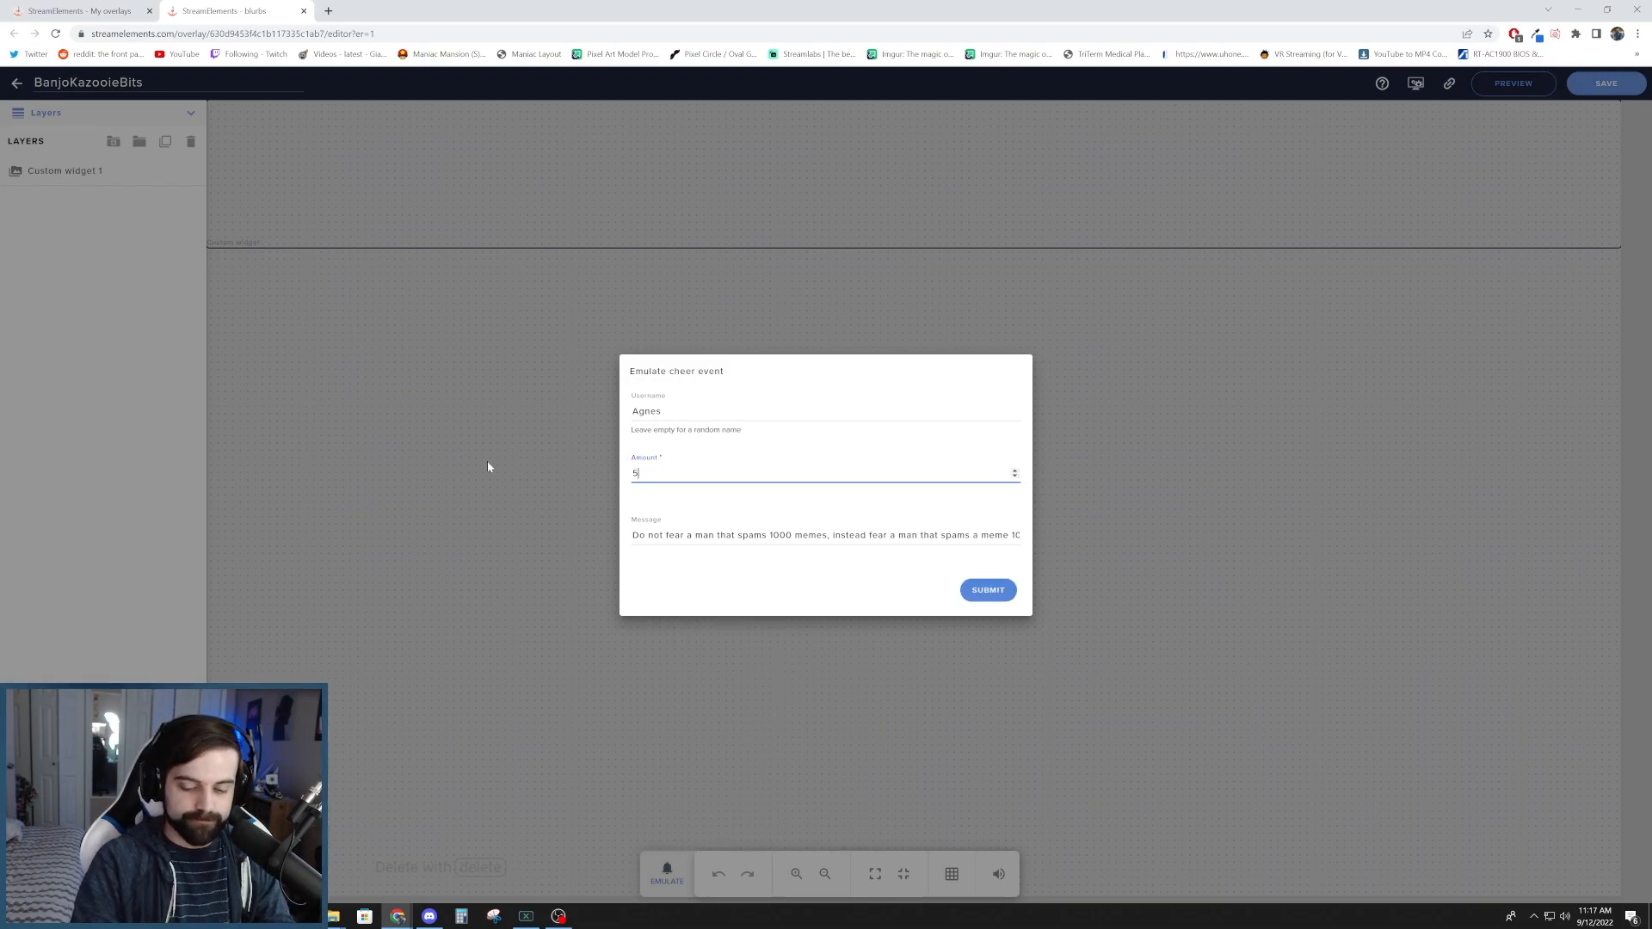
{"action": "key", "text": "Return"}
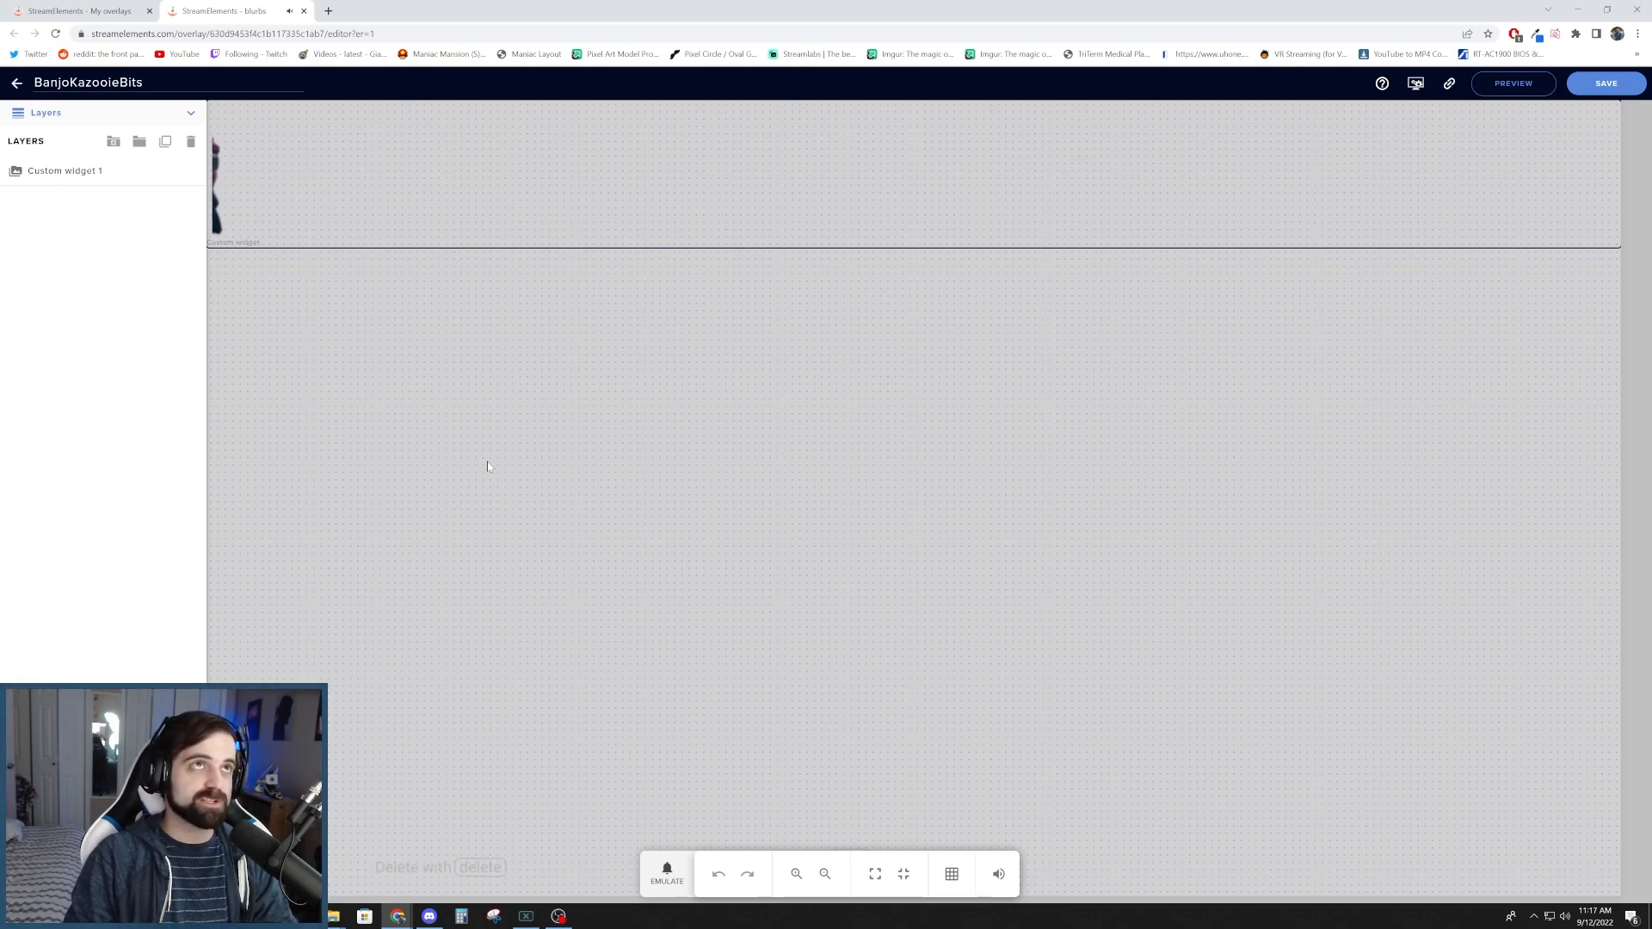
- Emulate a preset 5k cheer event to test the pirate head alert
{"action": "left_click", "coordinate": [667, 873]}
{"action": "mouse_move", "coordinate": [714, 703]}
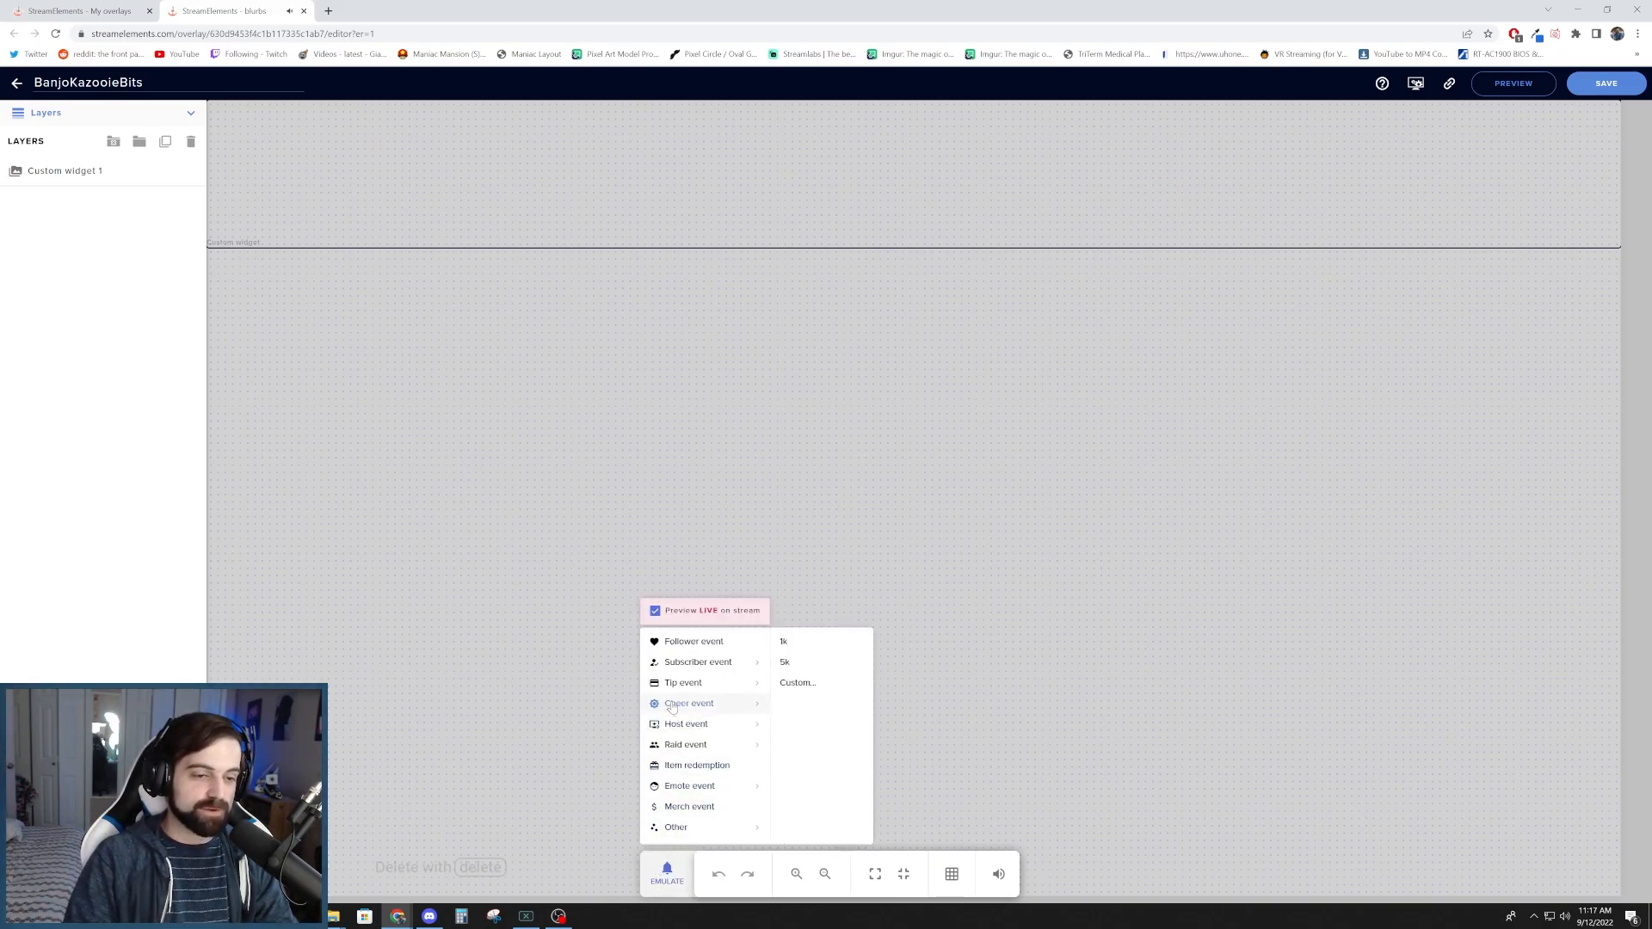
{"action": "left_click", "coordinate": [803, 668]}
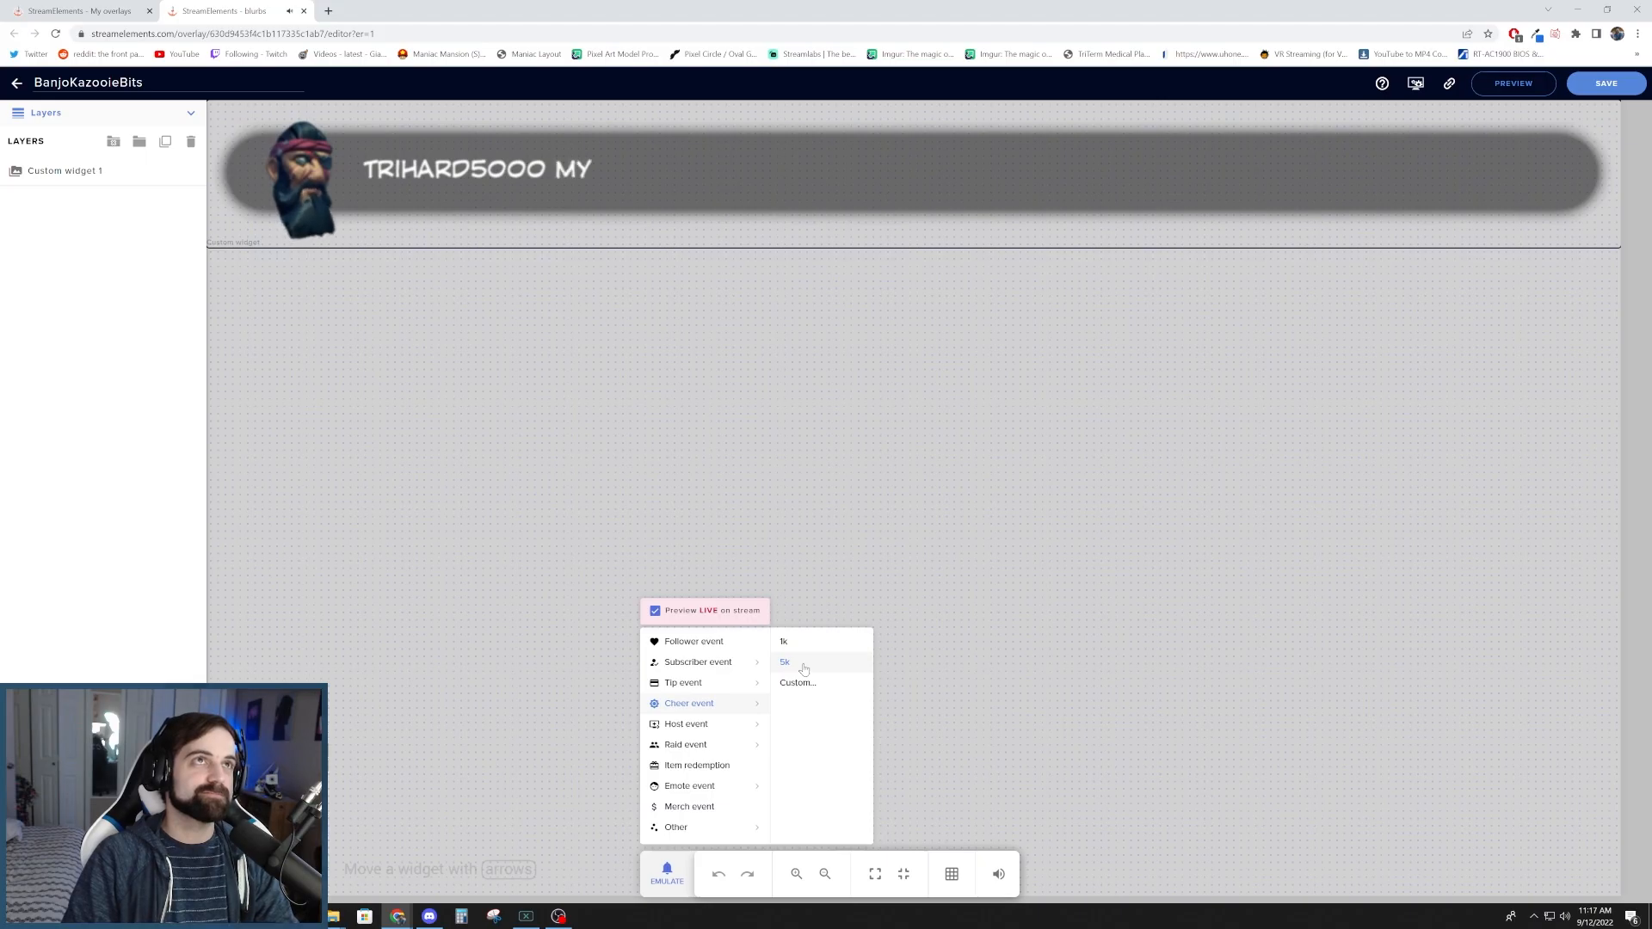